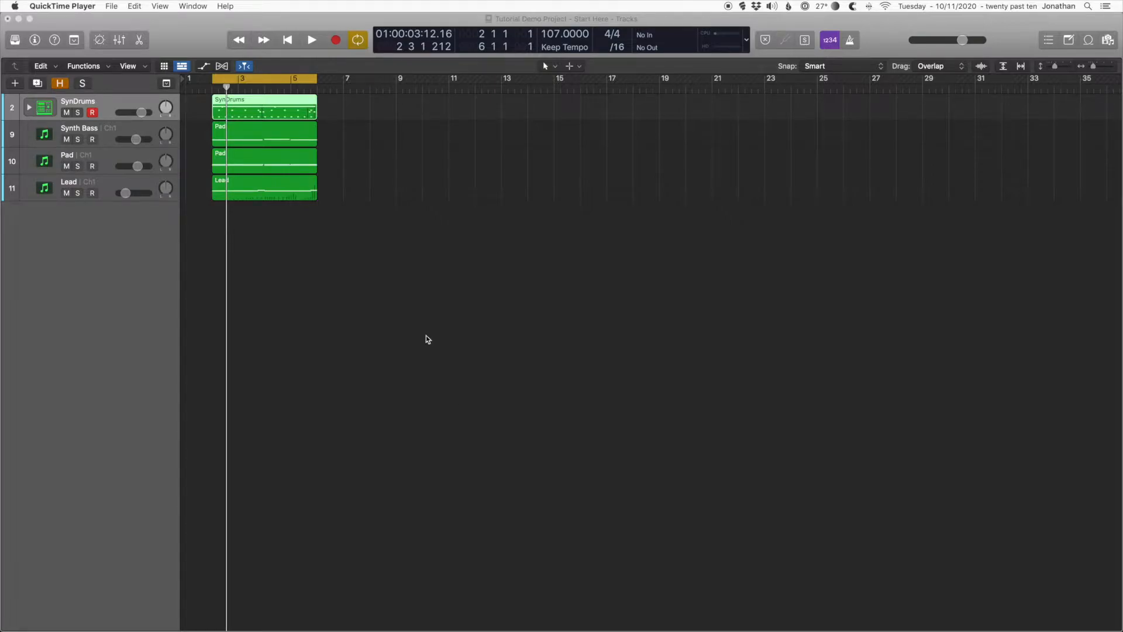
Step: Look inside the SynDrums track stack, fold it again, and play the project through the cycle range
click(30, 108)
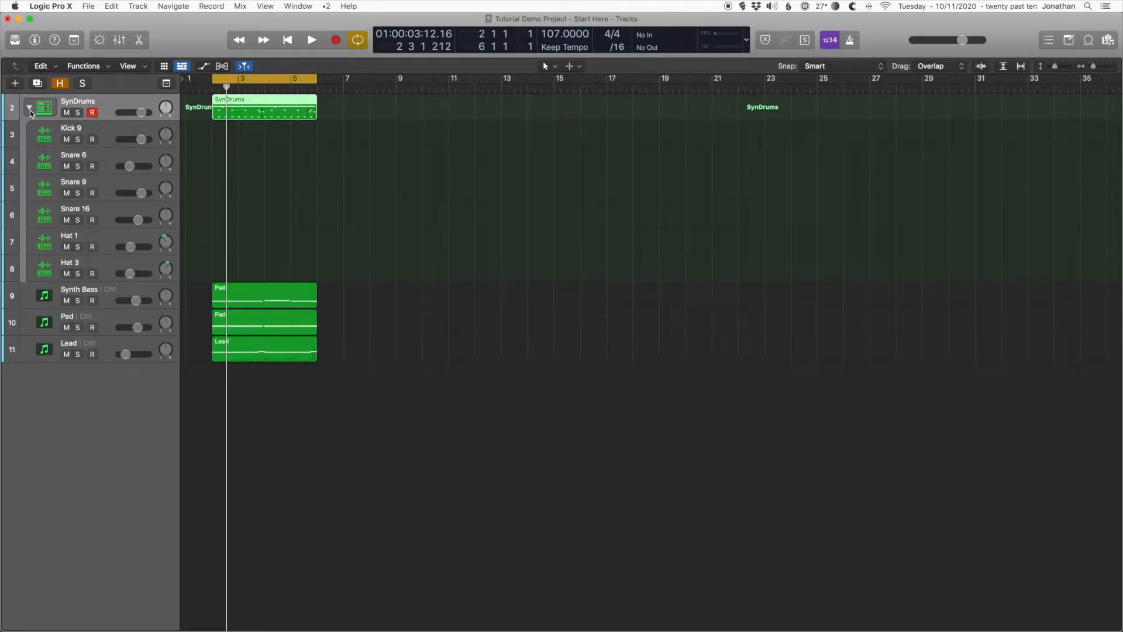
click(31, 109)
key(space)
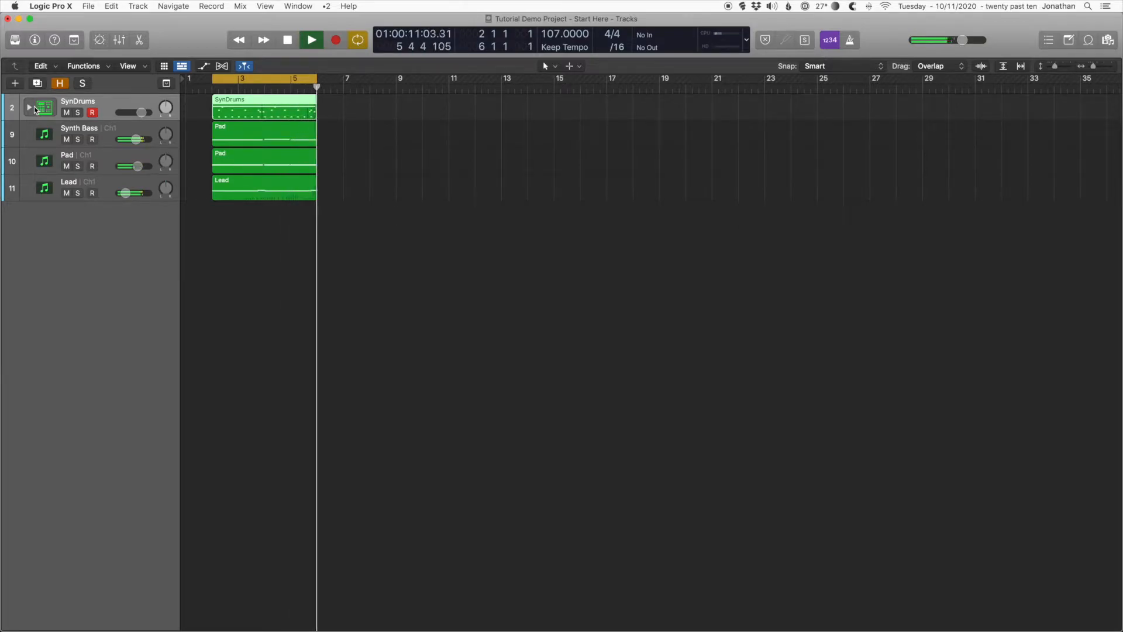
key(space)
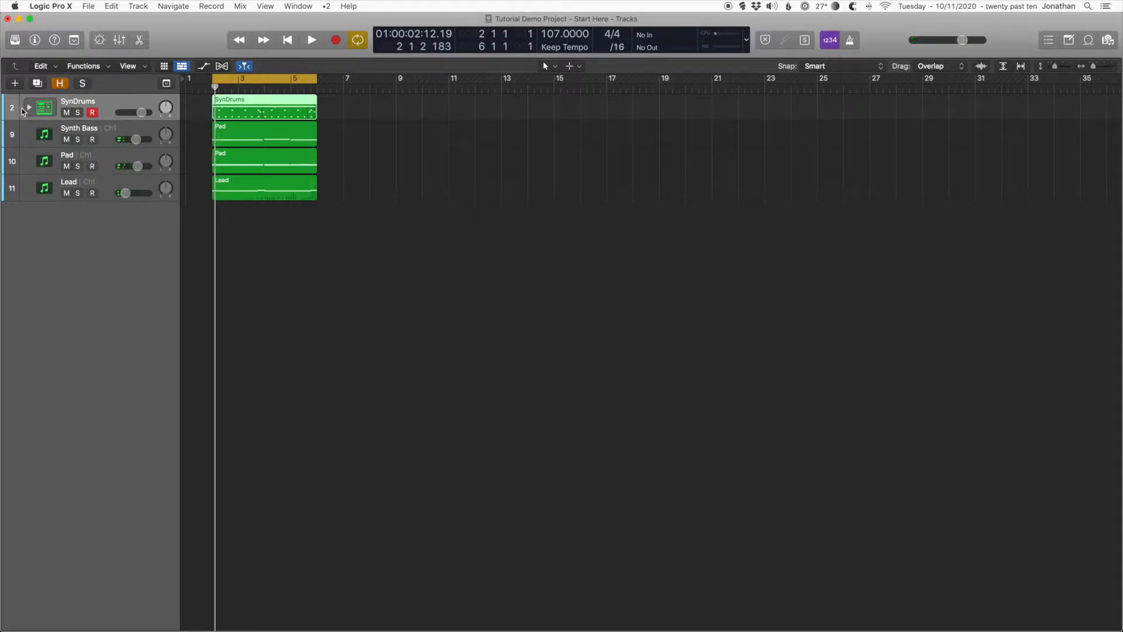
Step: Open the SynDrums MIDI region in the Piano Roll to view its drum notes
double_click(256, 104)
drag(497, 343, 544, 246)
scroll(603, 466, left, 5)
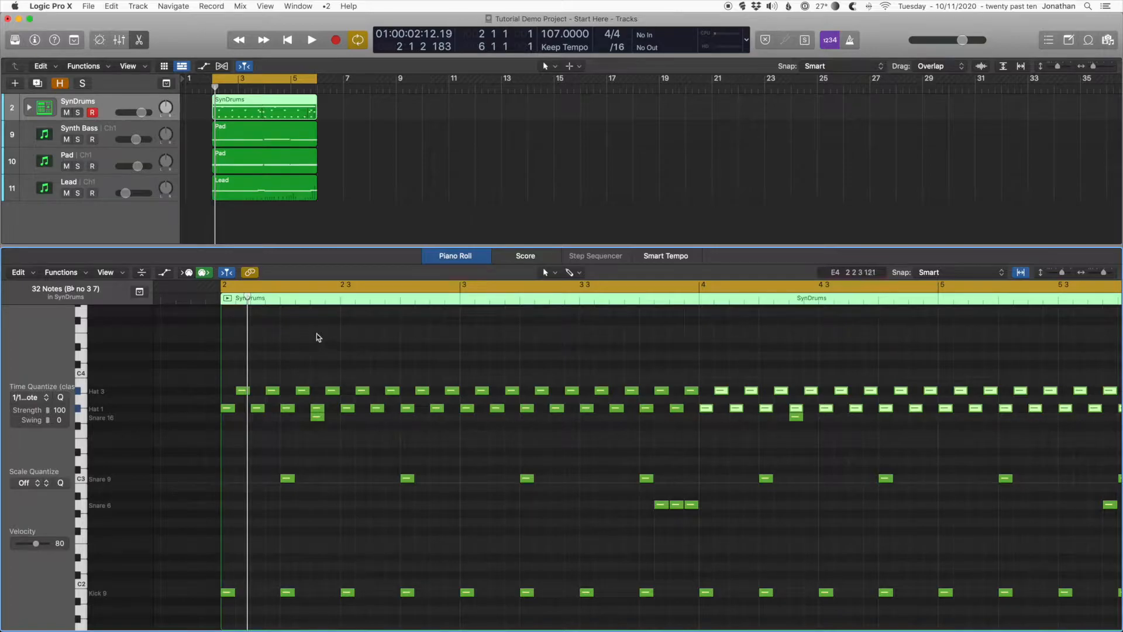
Step: Unfold the SynDrums track stack and look through its kick, snare and hat subtracks
click(29, 107)
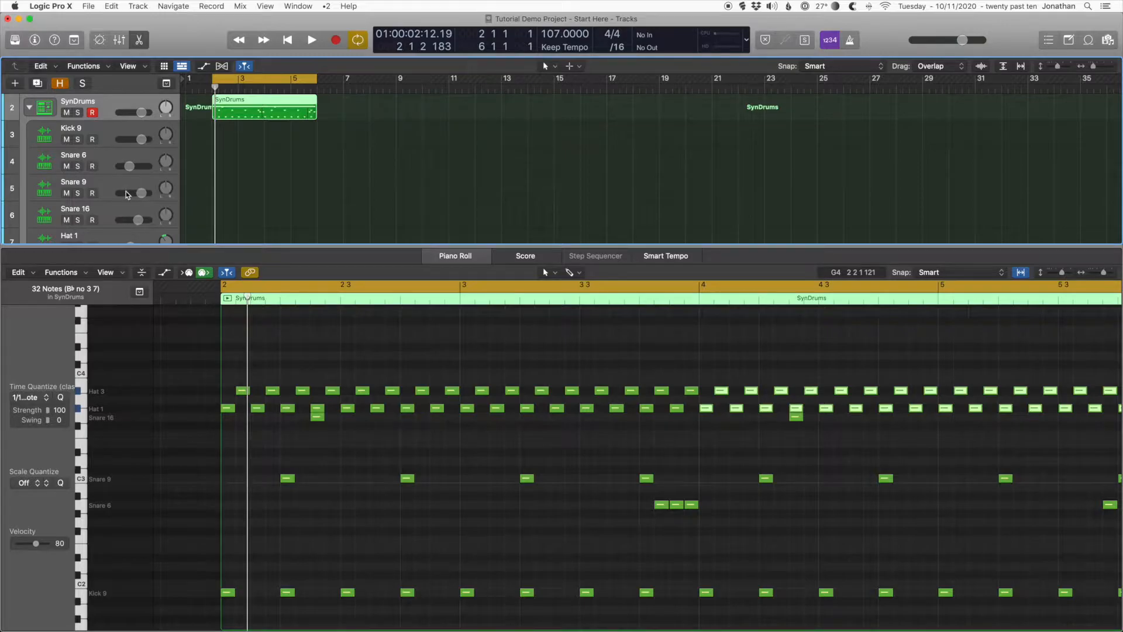
scroll(127, 194, down, 1)
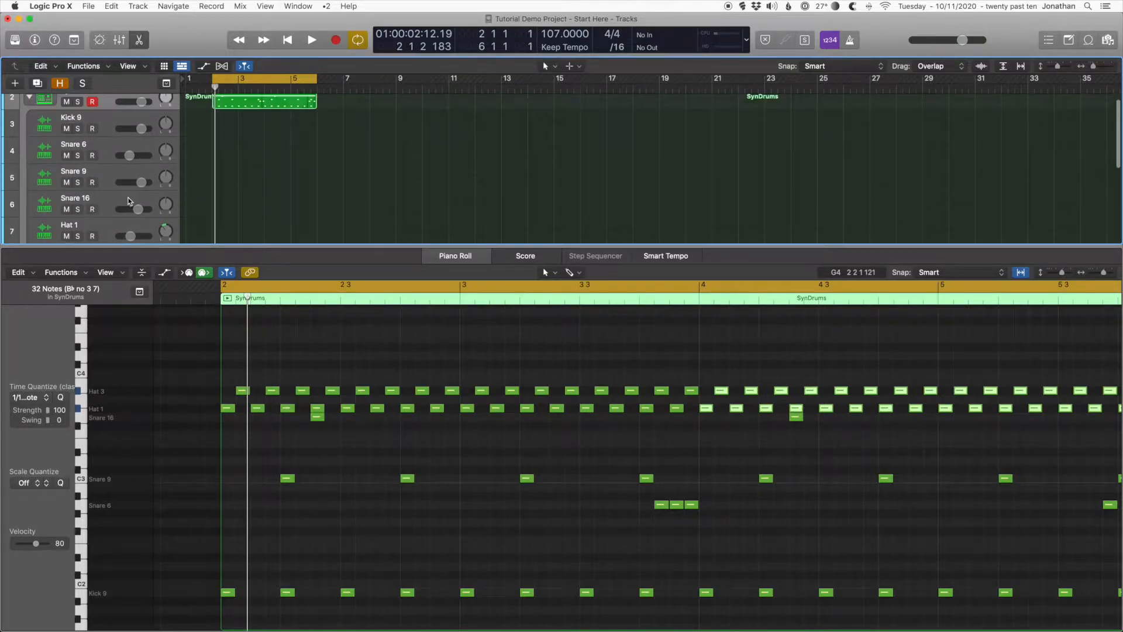
scroll(115, 183, up, 1)
scroll(117, 185, down, 5)
scroll(118, 191, up, 3)
scroll(117, 190, up, 2)
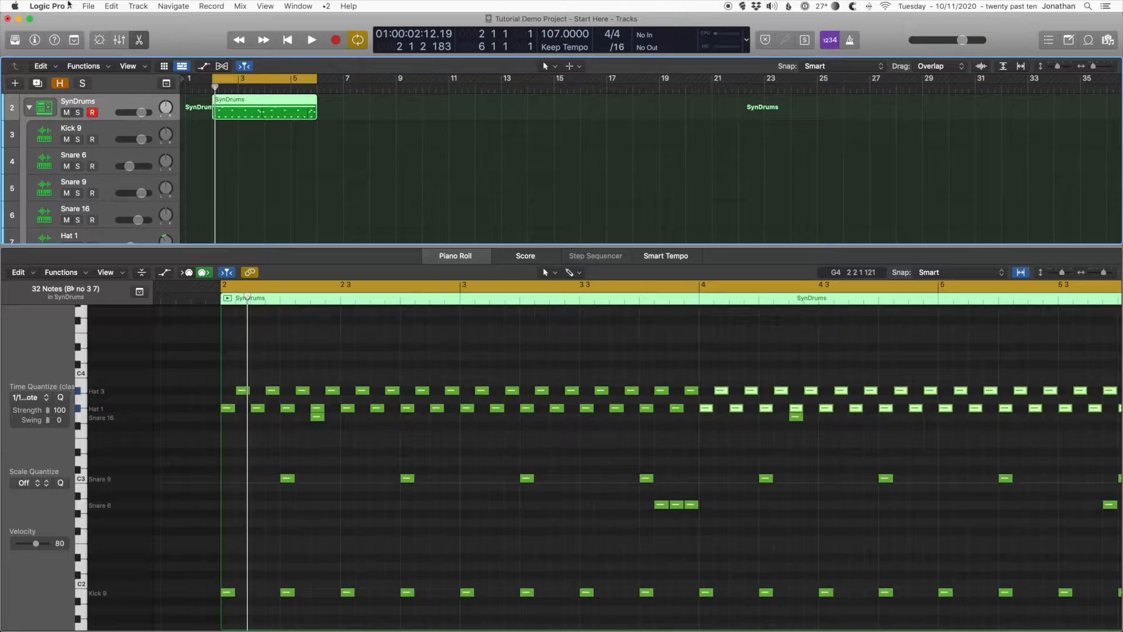
Step: Show the project alternatives commands for the demo project
click(88, 6)
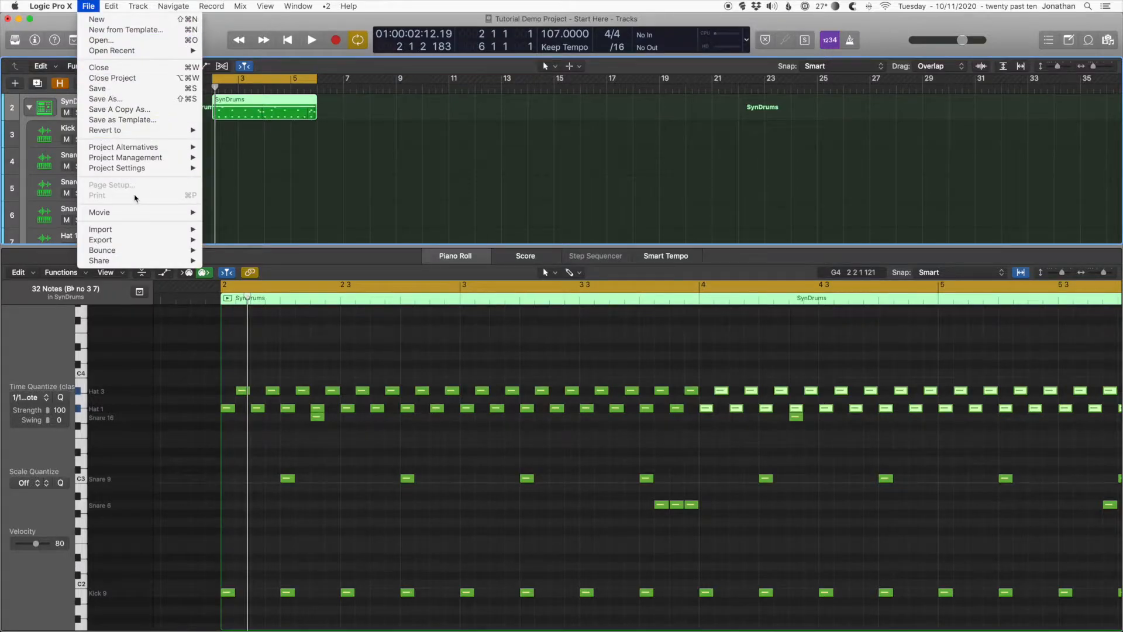
mouse_move(181, 147)
click(239, 147)
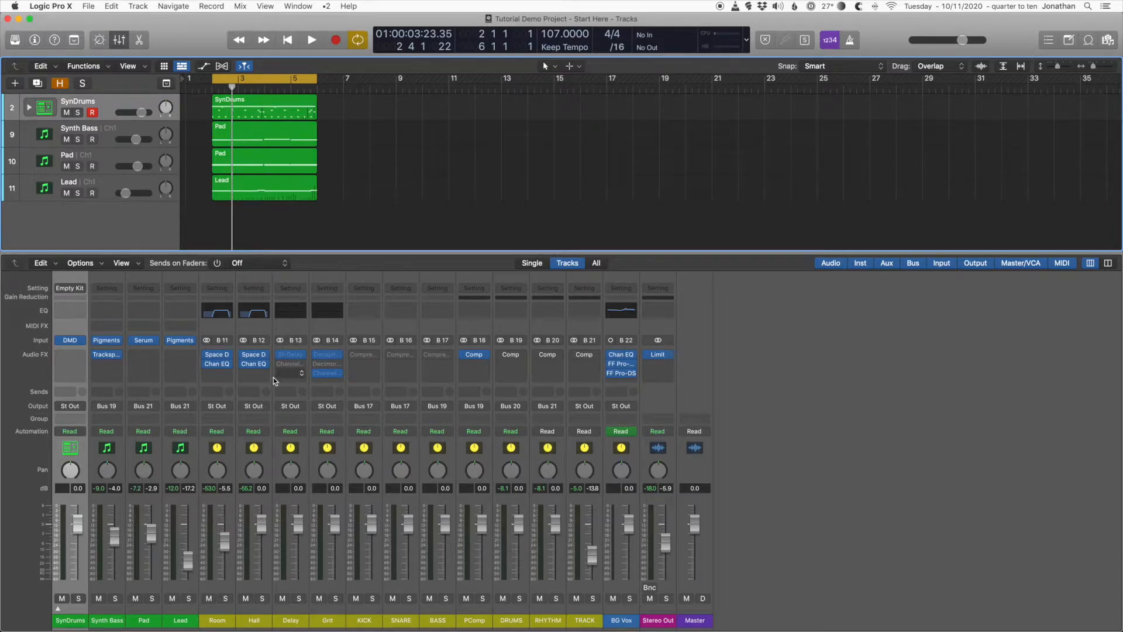
Step: Switch the Quick Sampler instruments on the SynDrums subchannels Kick 9 through Hat 3 to stereo in the mixer
click(58, 609)
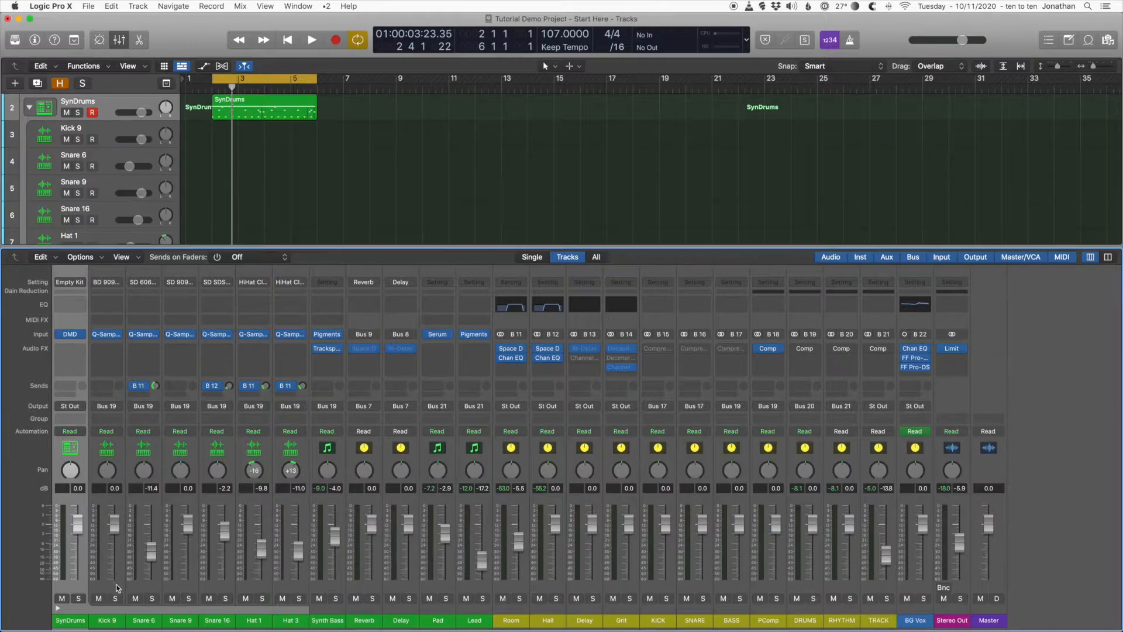
click(119, 587)
drag(140, 590, 291, 591)
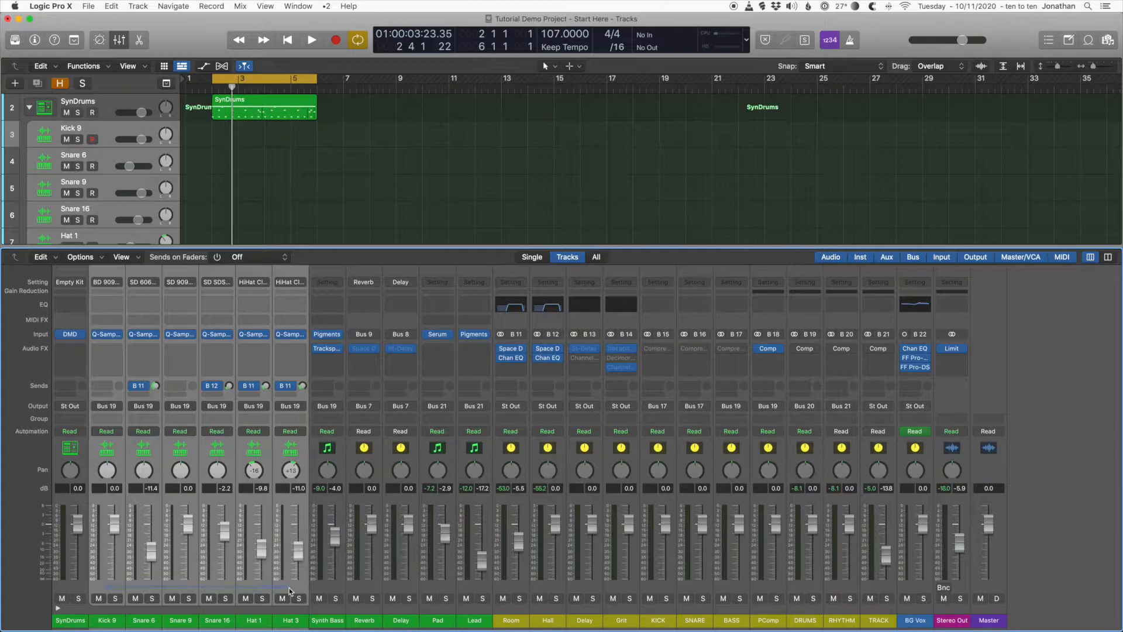
click(121, 335)
mouse_move(182, 294)
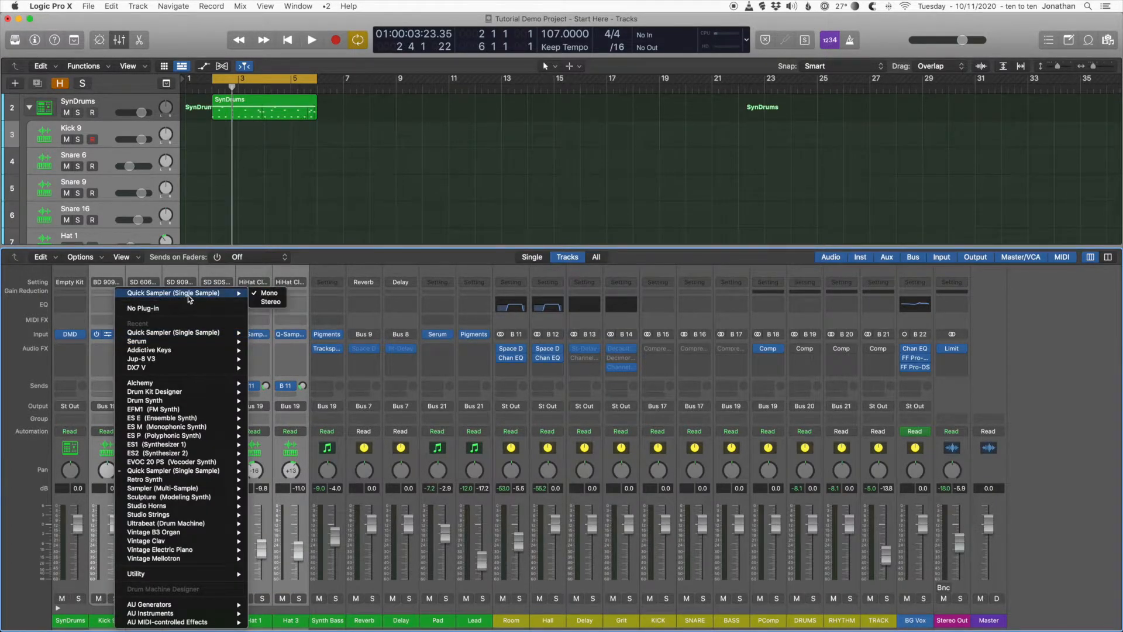
click(260, 301)
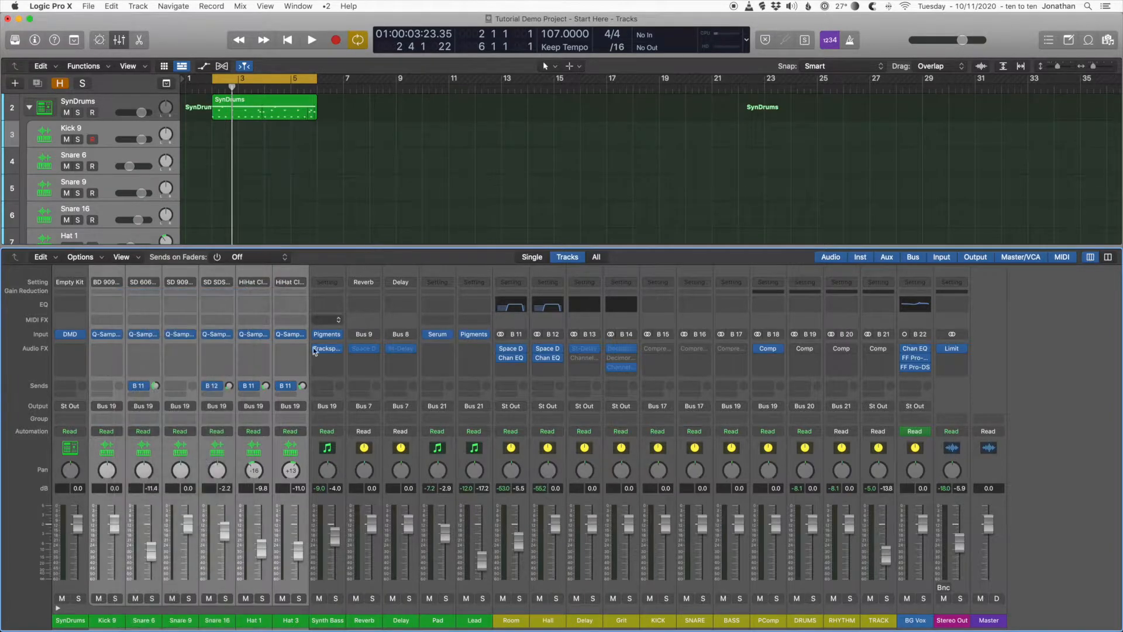
click(260, 588)
click(260, 338)
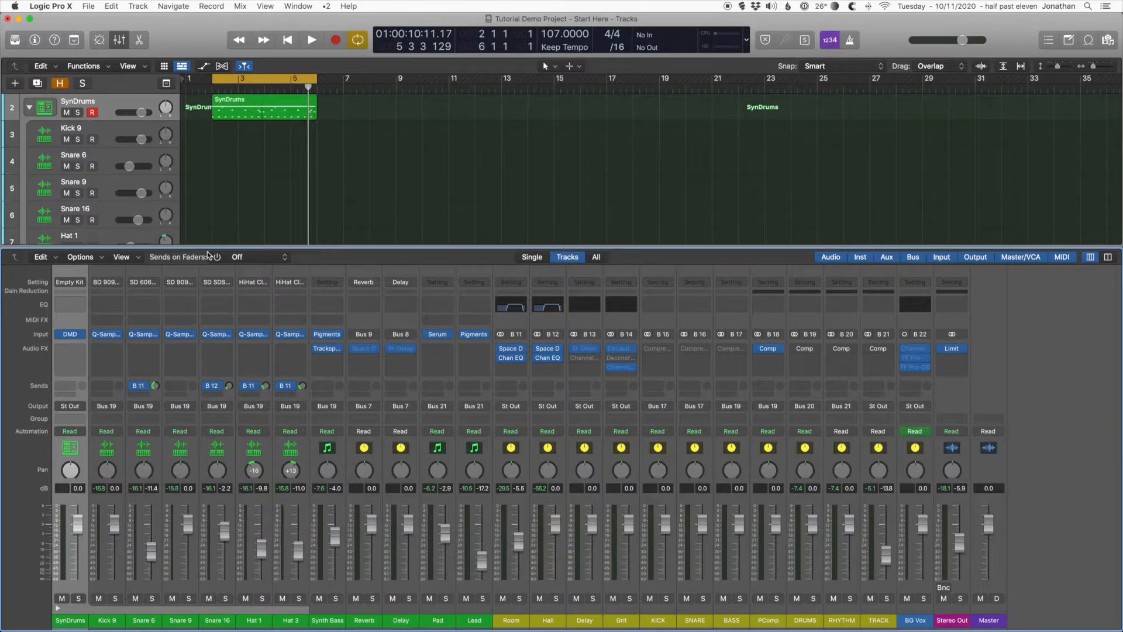
Step: Check the Pre-Fader Metering setting for the mixer
click(237, 7)
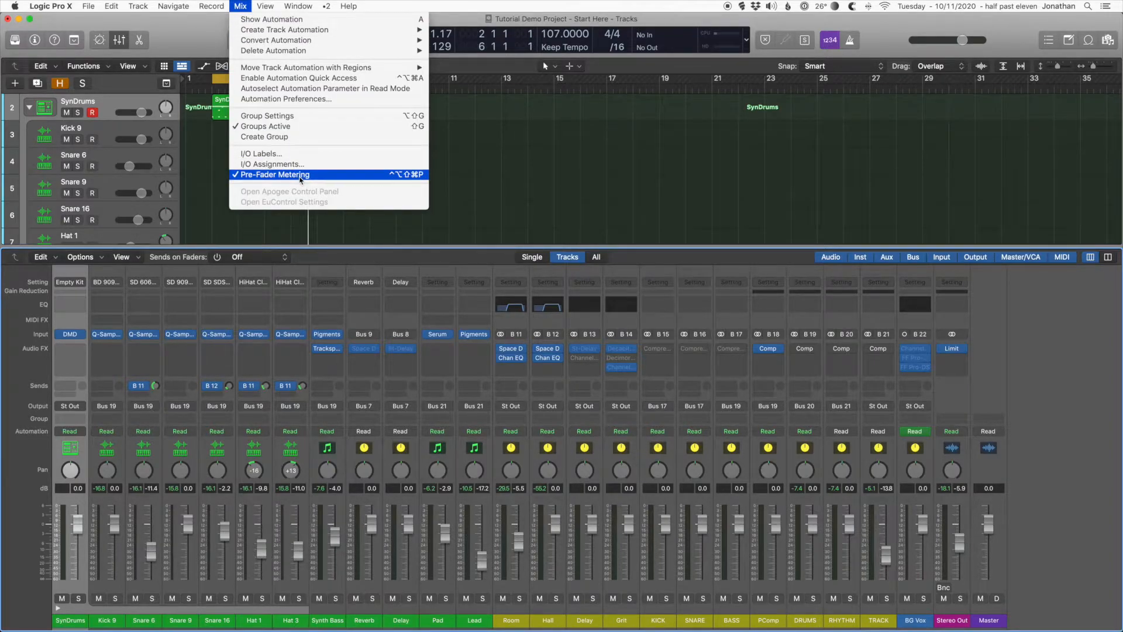
click(332, 255)
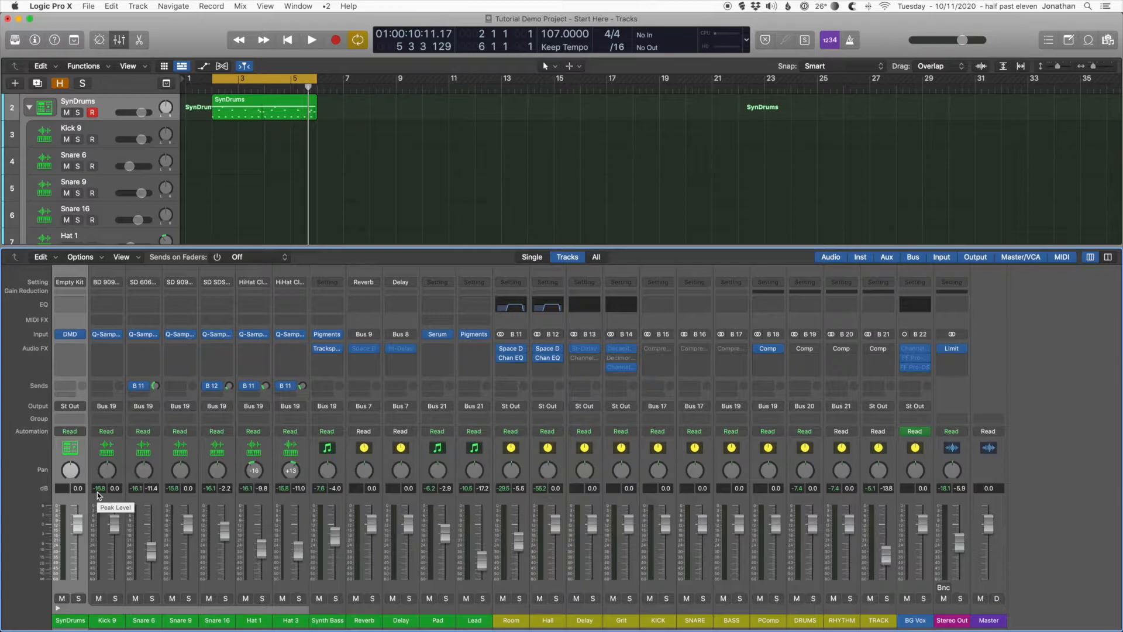
Step: Open Kick 9's Quick Sampler and adjust its amp volume while the project plays to set the kick's level
click(108, 335)
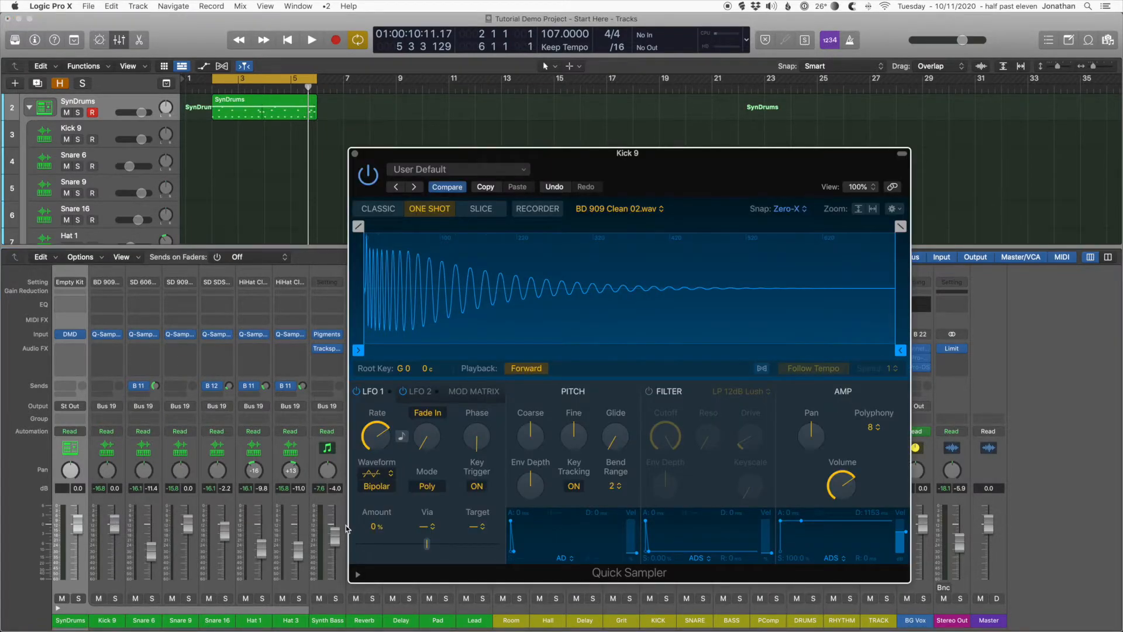
key(space)
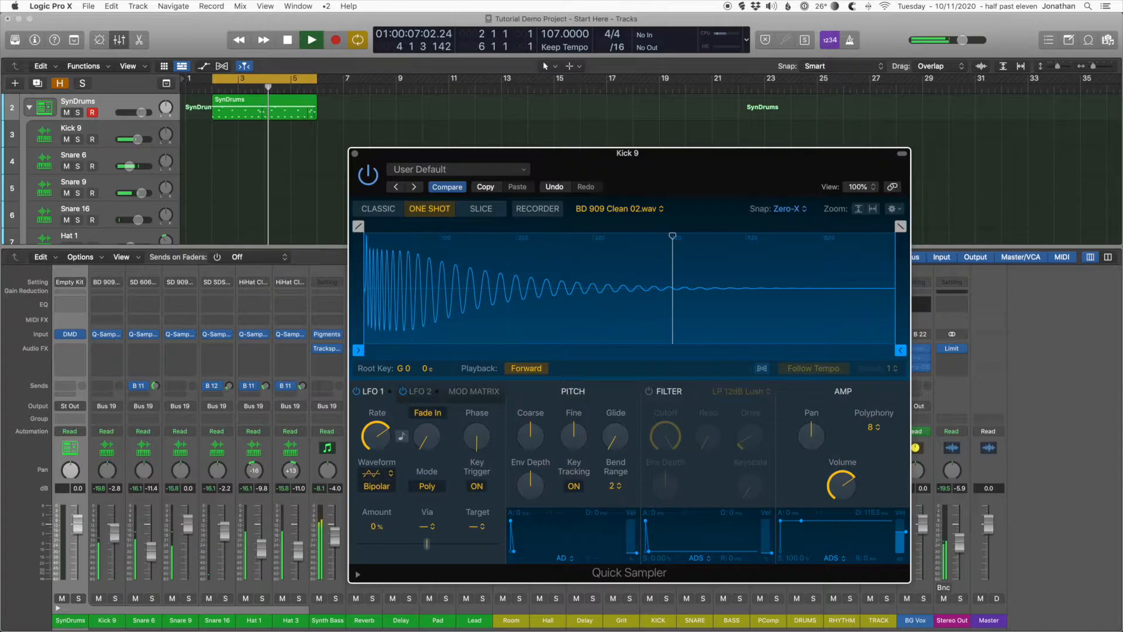
click(103, 496)
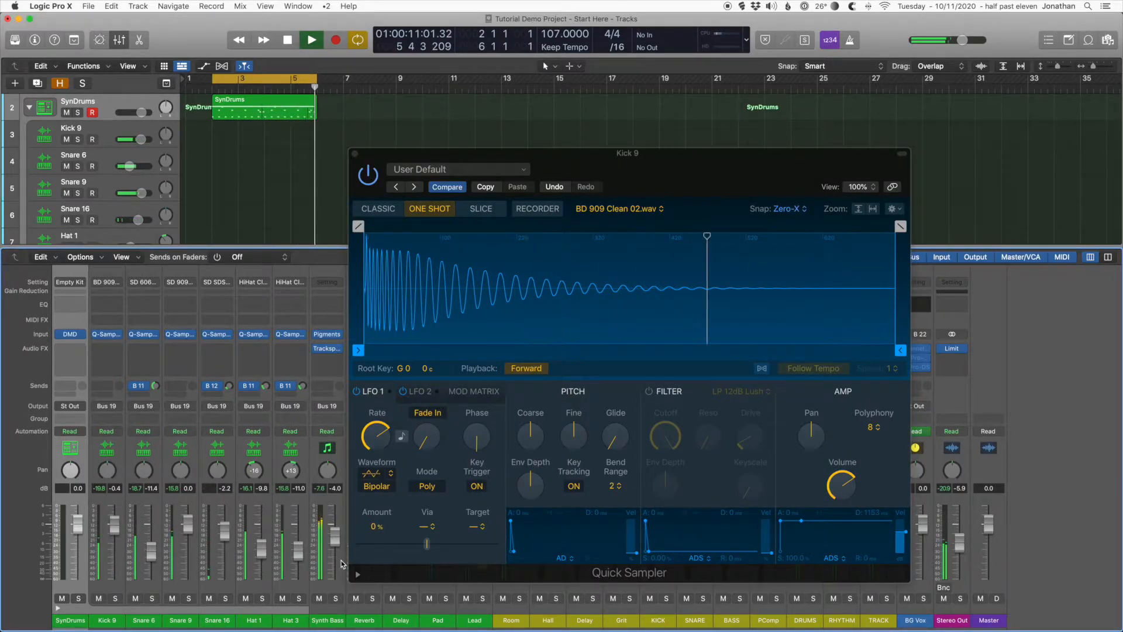
mouse_move(842, 492)
drag(842, 492, 845, 477)
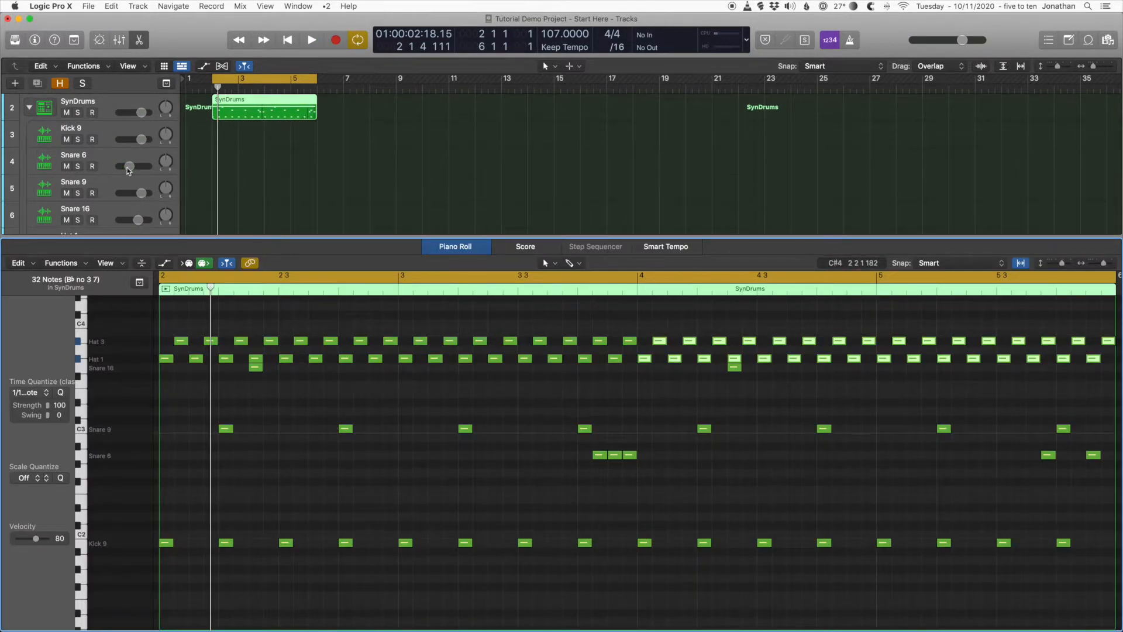
Step: Listen to the drum pattern with the SynDrums subtracks soloed, and clear all solos
click(77, 203)
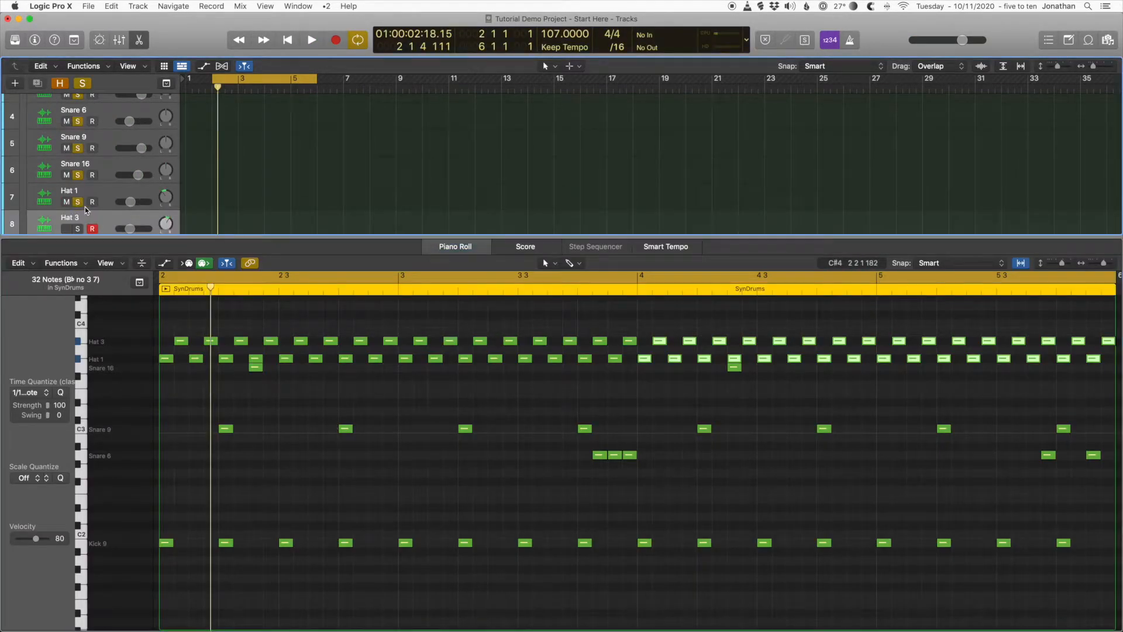
key(space)
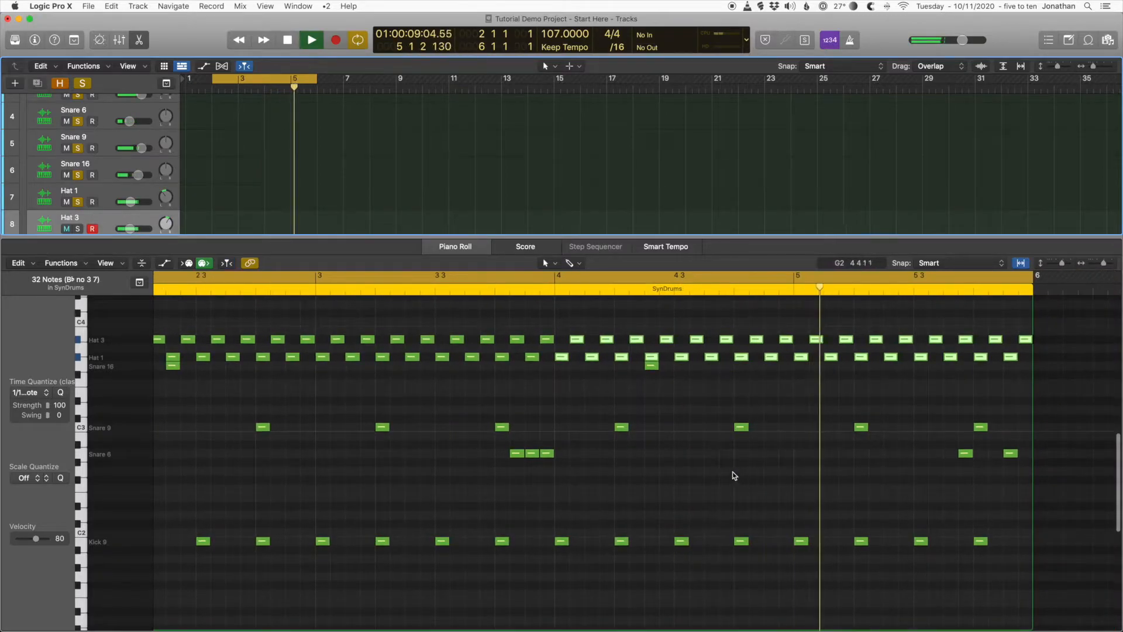
key(space)
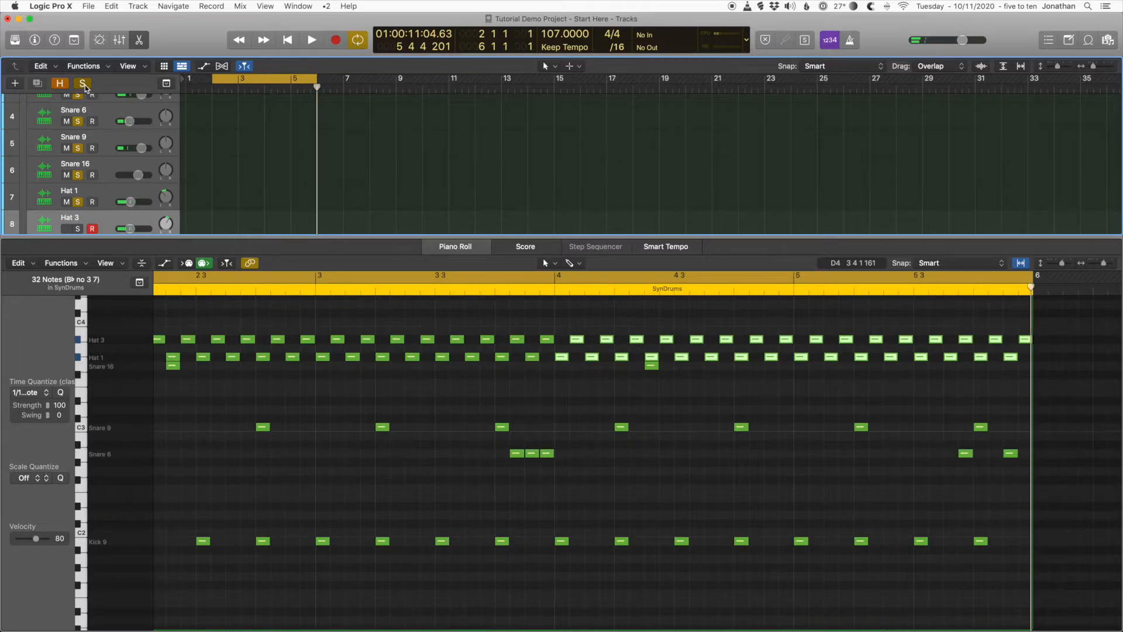
click(82, 83)
Step: Separate the SynDrums MIDI region by note pitch so each drum subtrack gets its own region
scroll(211, 178, right, 1)
scroll(214, 175, up, 2)
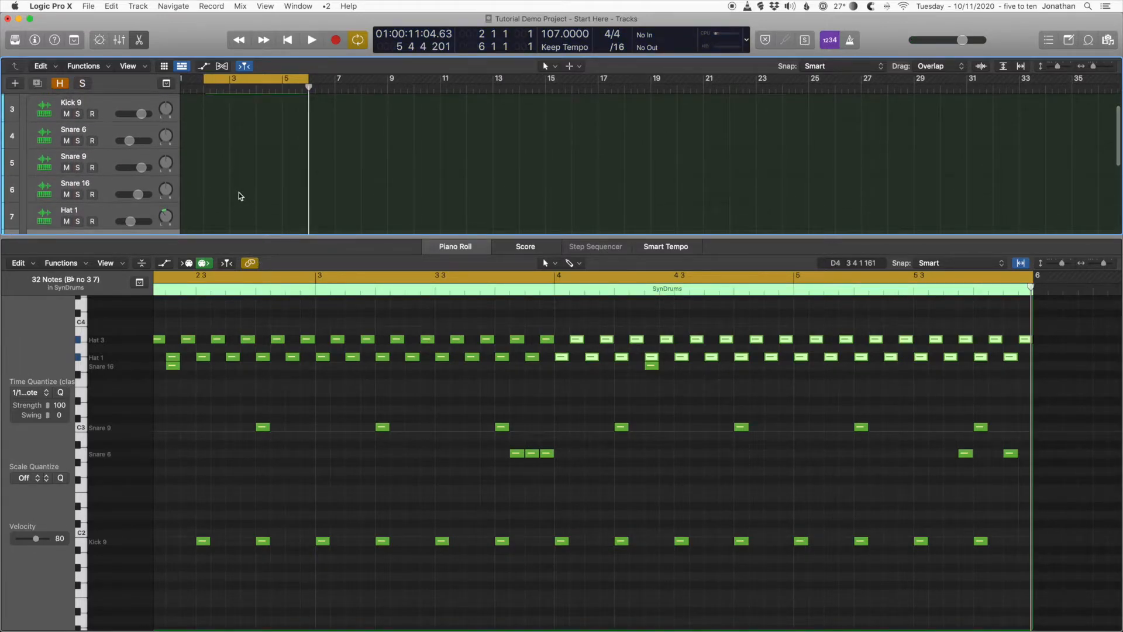
key(x)
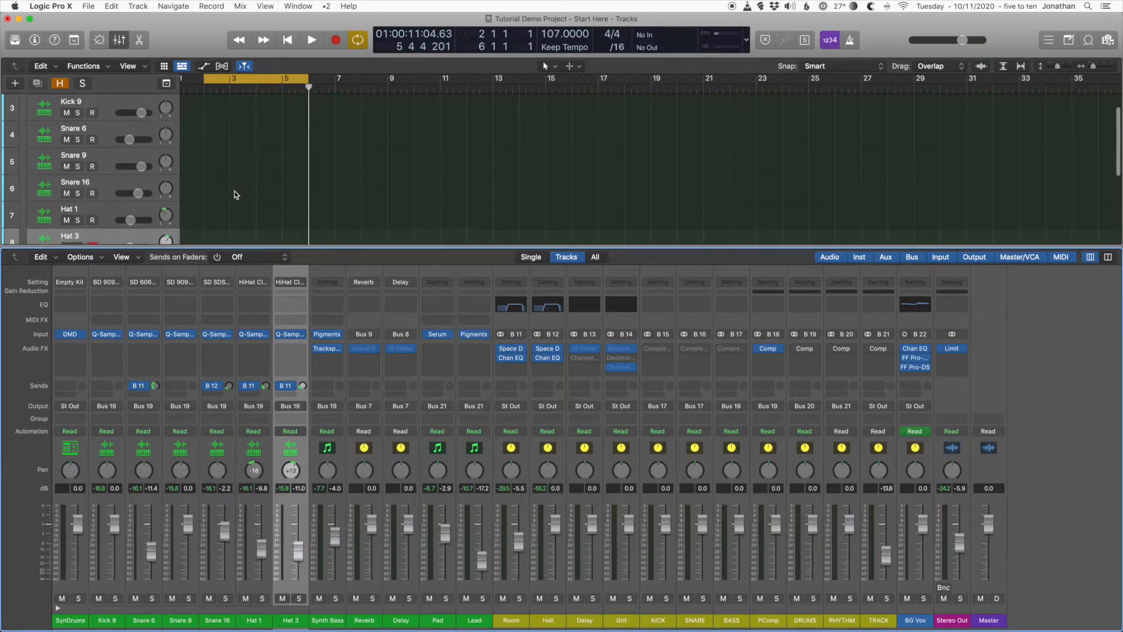
scroll(233, 193, up, 2)
right_click(244, 111)
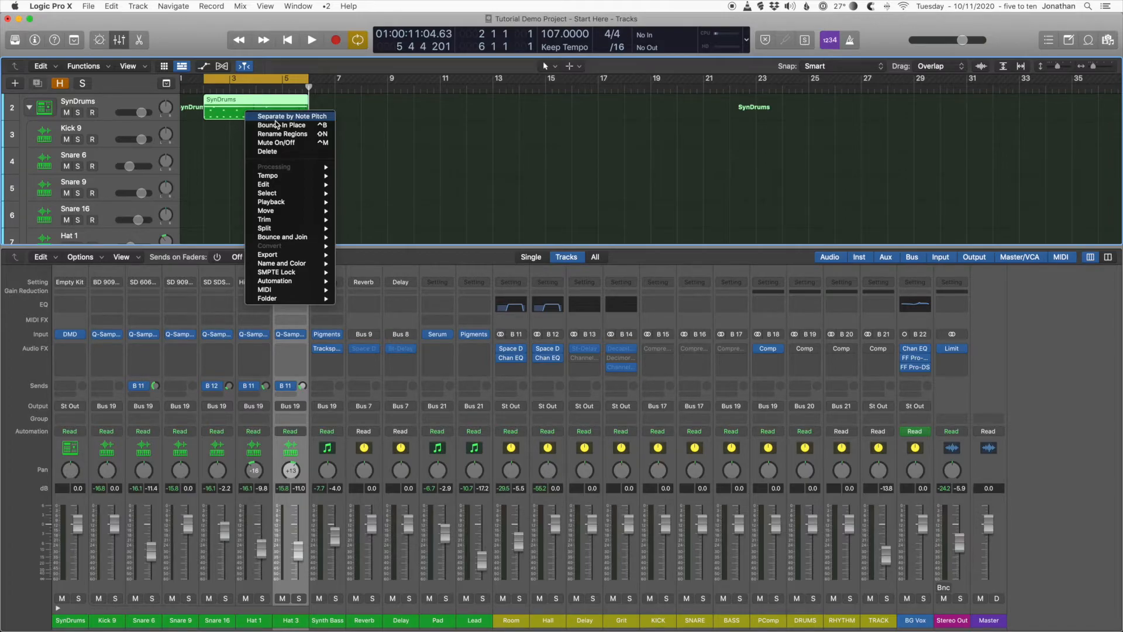
mouse_move(319, 293)
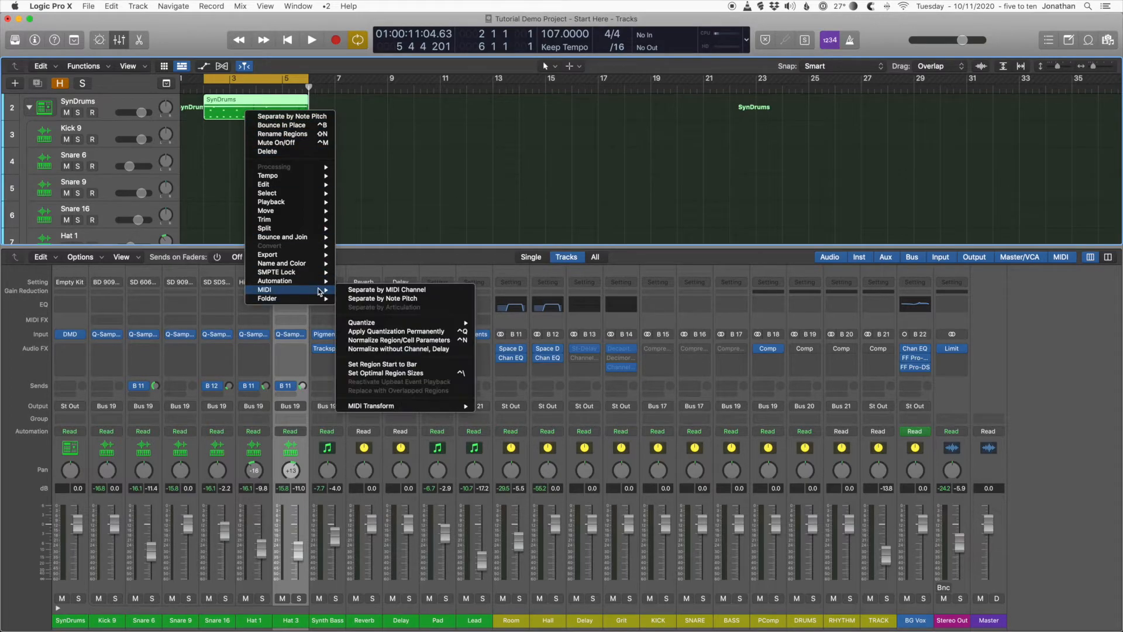
click(373, 299)
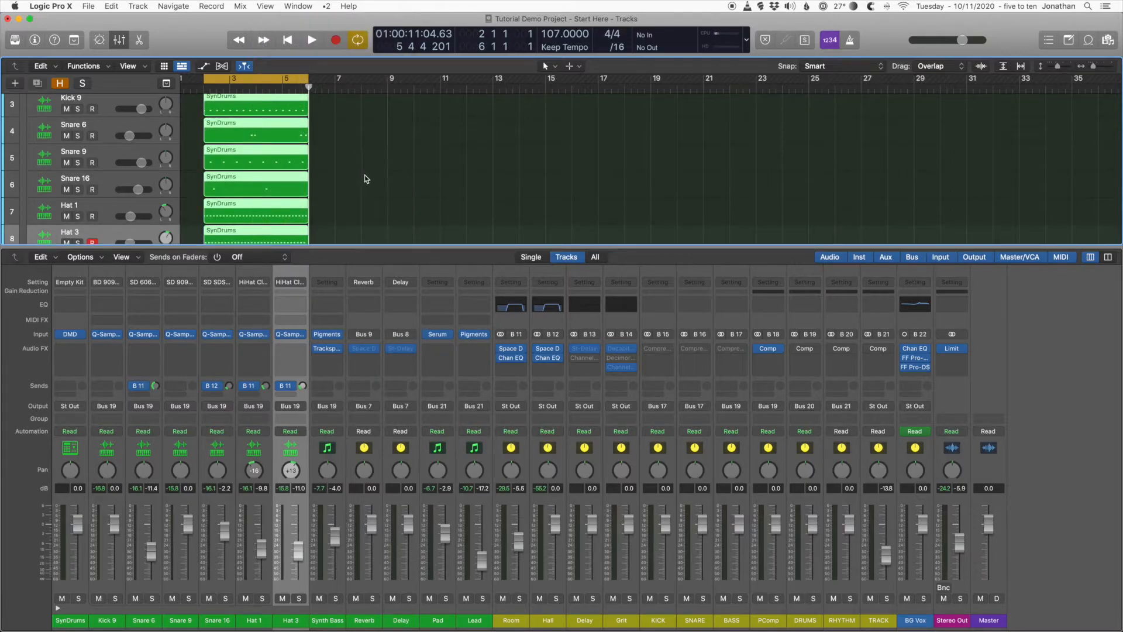
scroll(311, 177, down, 2)
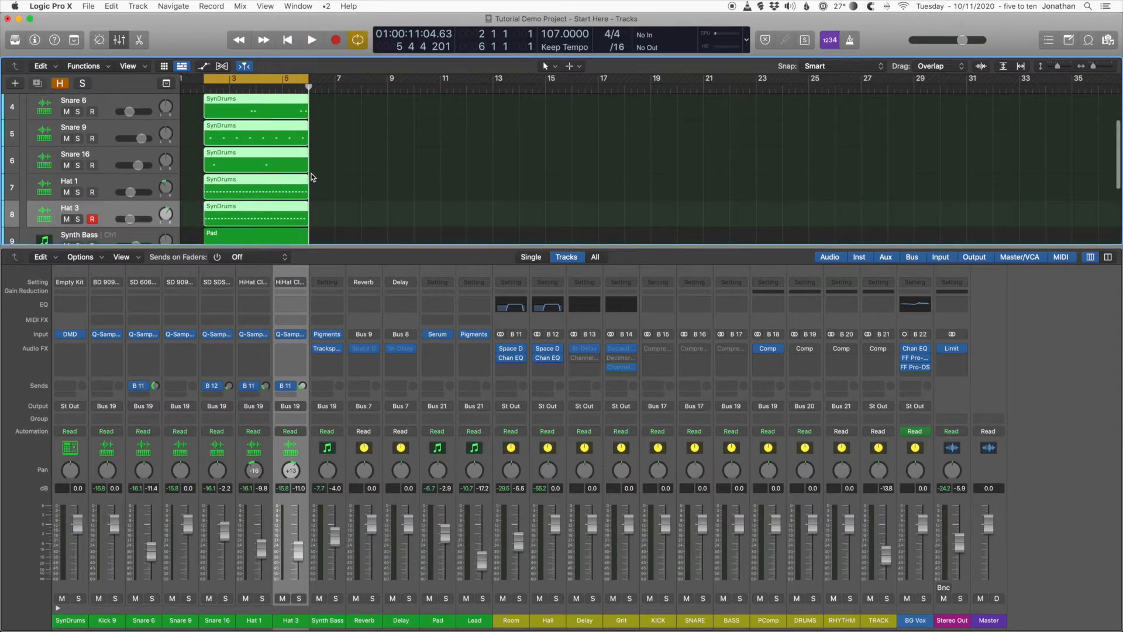
Step: Hide the mixer and play the separated drum regions with the other tracks from bar 2
key(x)
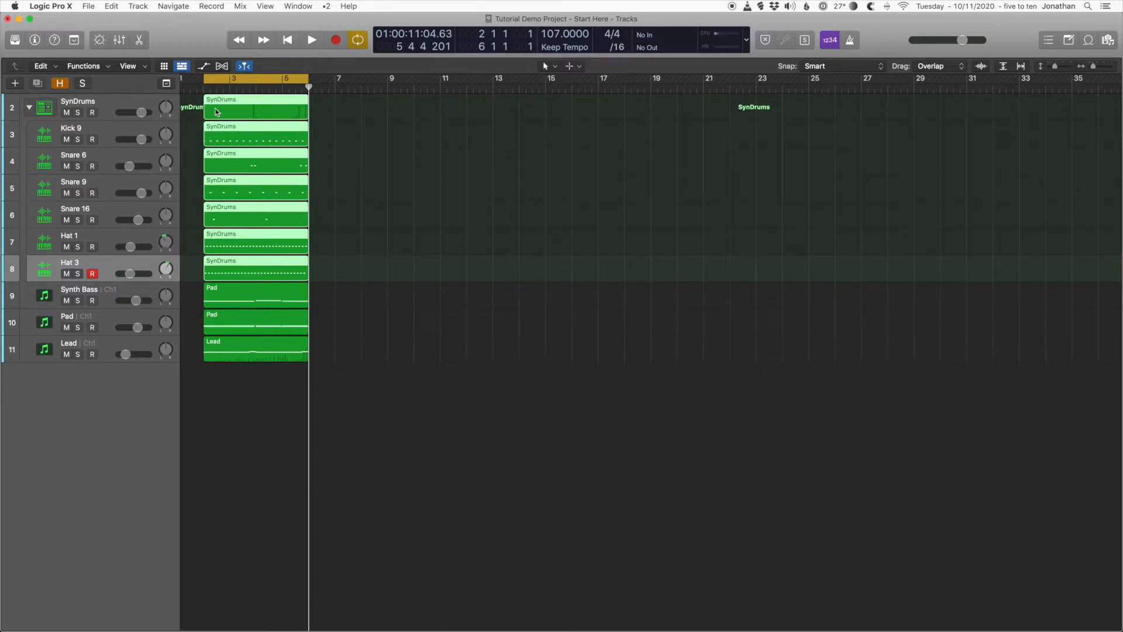
click(206, 92)
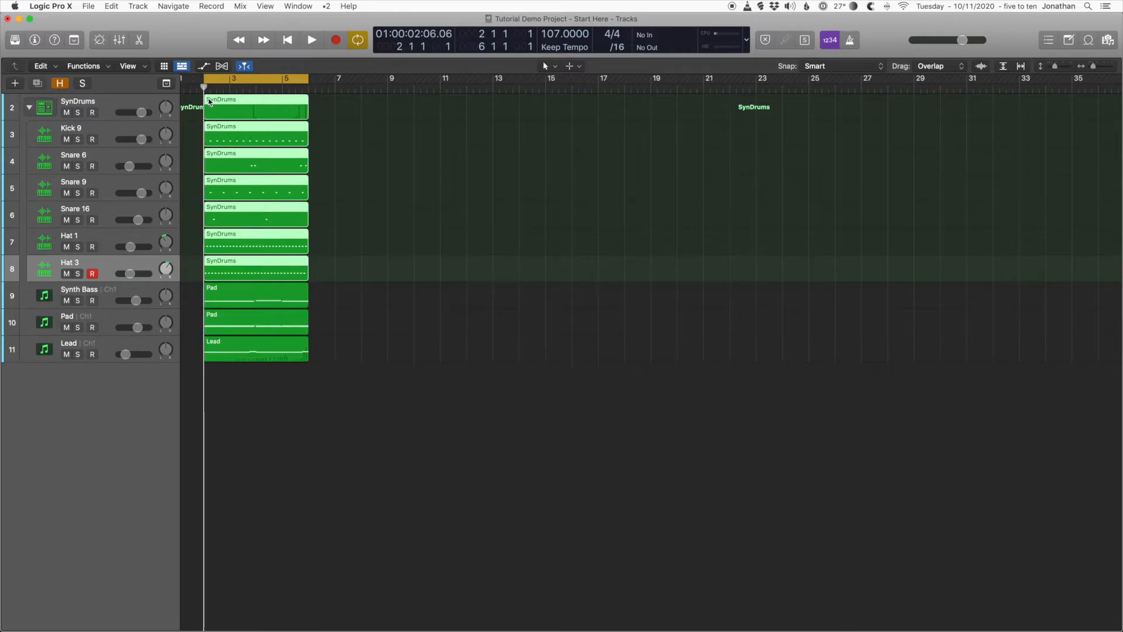
key(space)
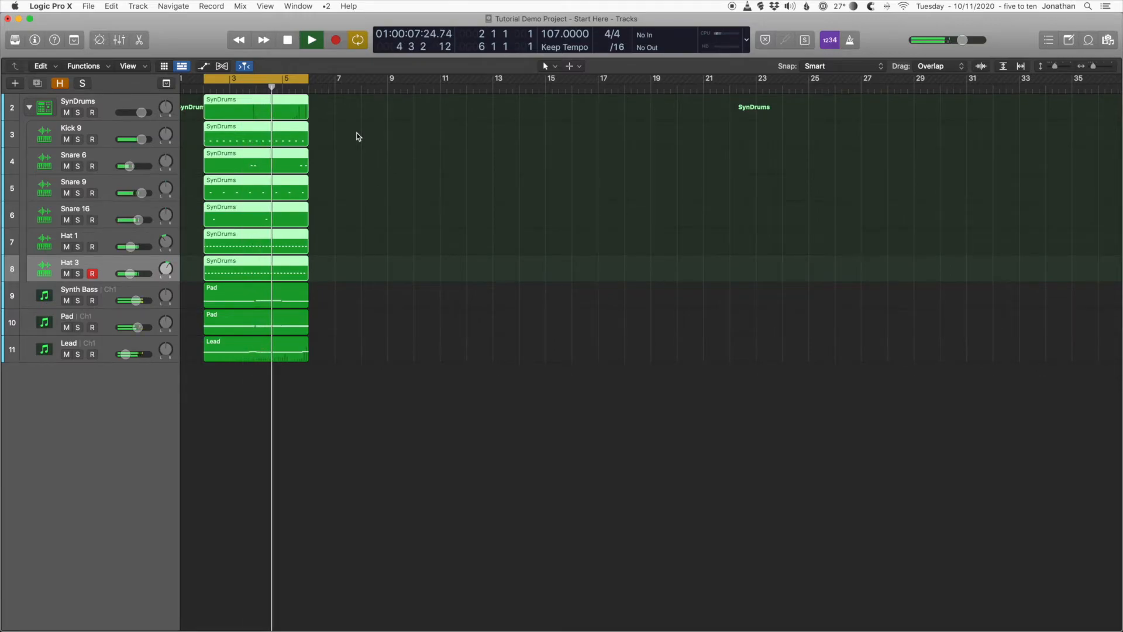
key(space)
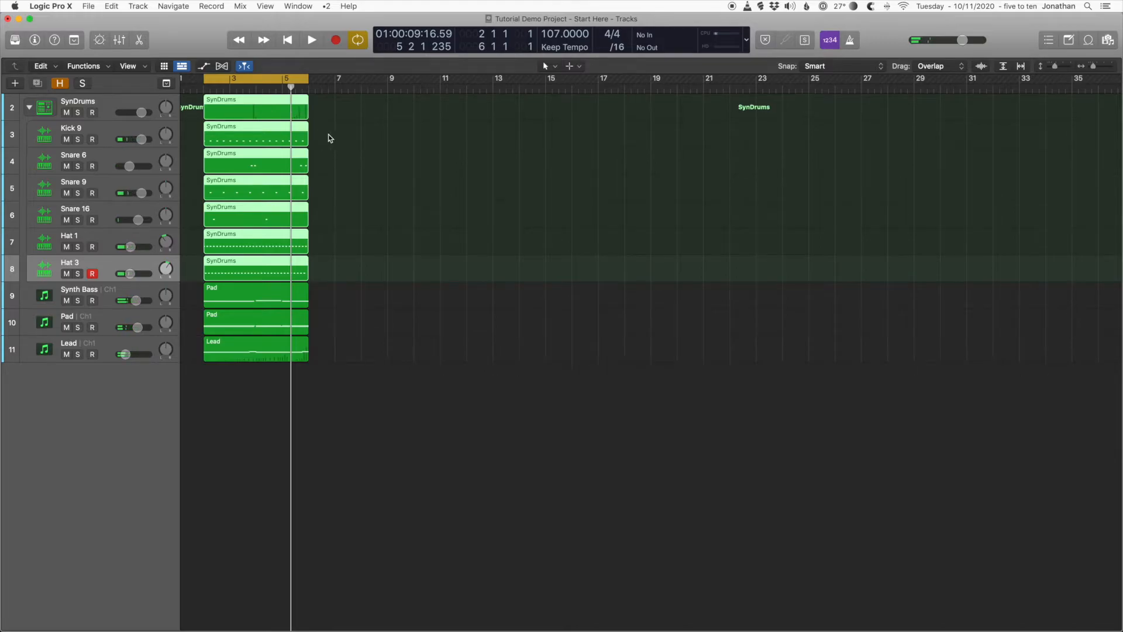
Step: Show the mixer again and flatten the SynDrums track stack into separate tracks
key(x)
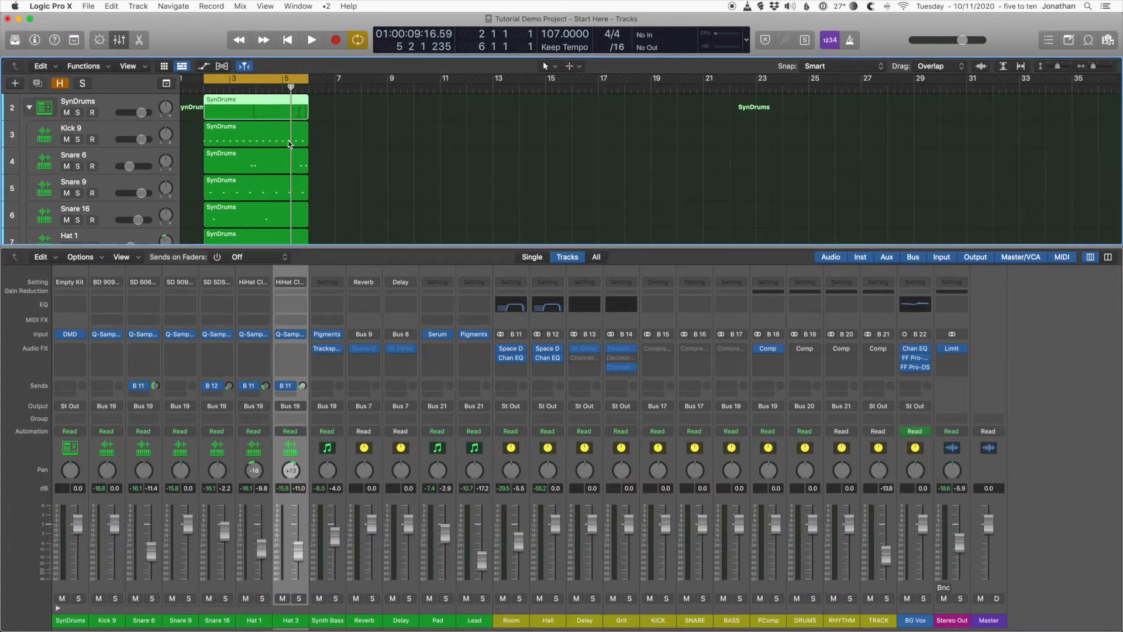
right_click(107, 103)
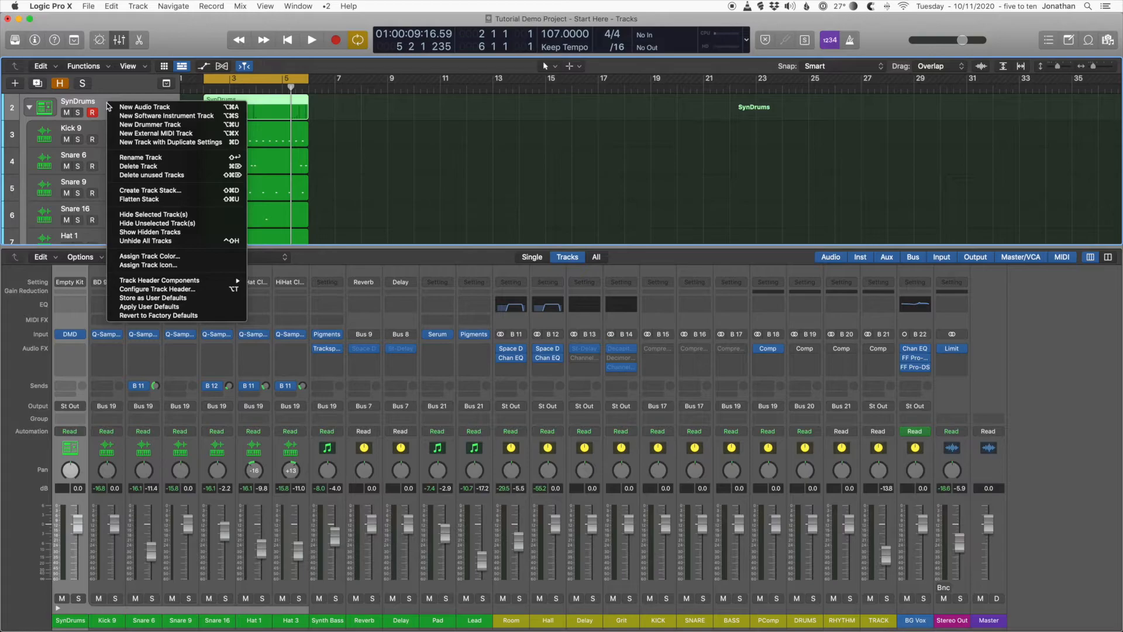
click(181, 200)
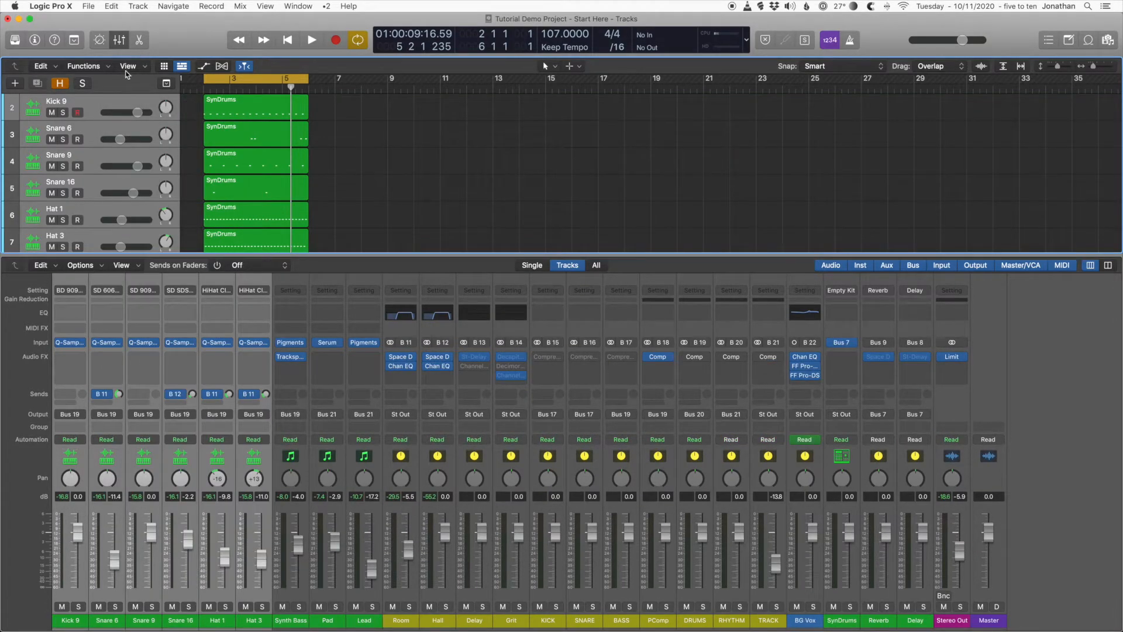
Step: Hide the mixer and play the flattened drum tracks with the other tracks from bar 2
click(138, 6)
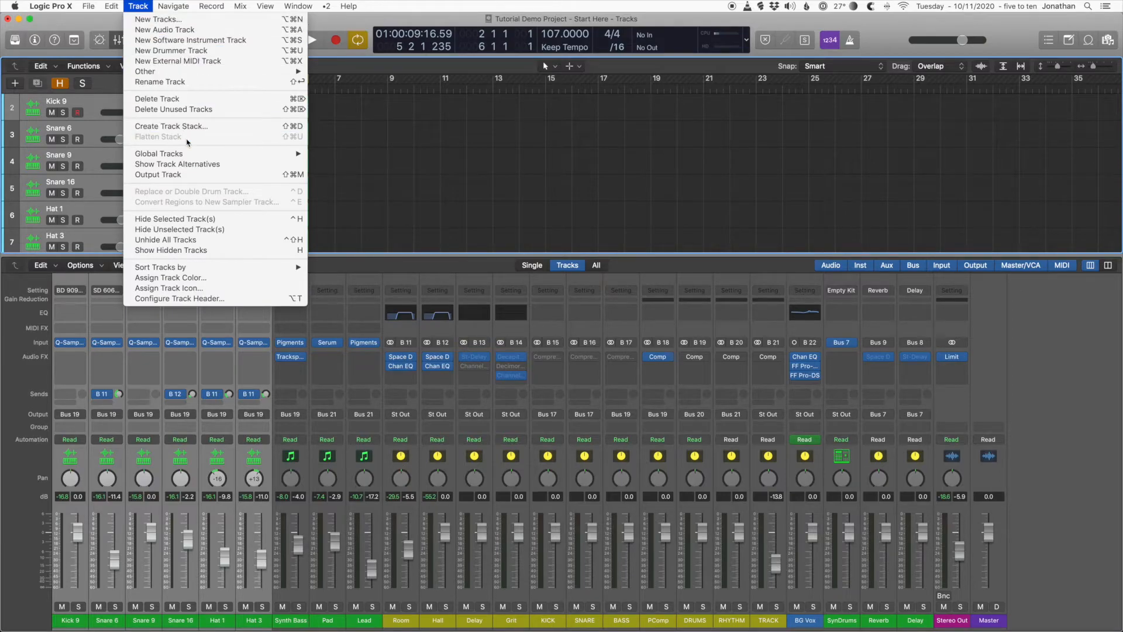
click(417, 157)
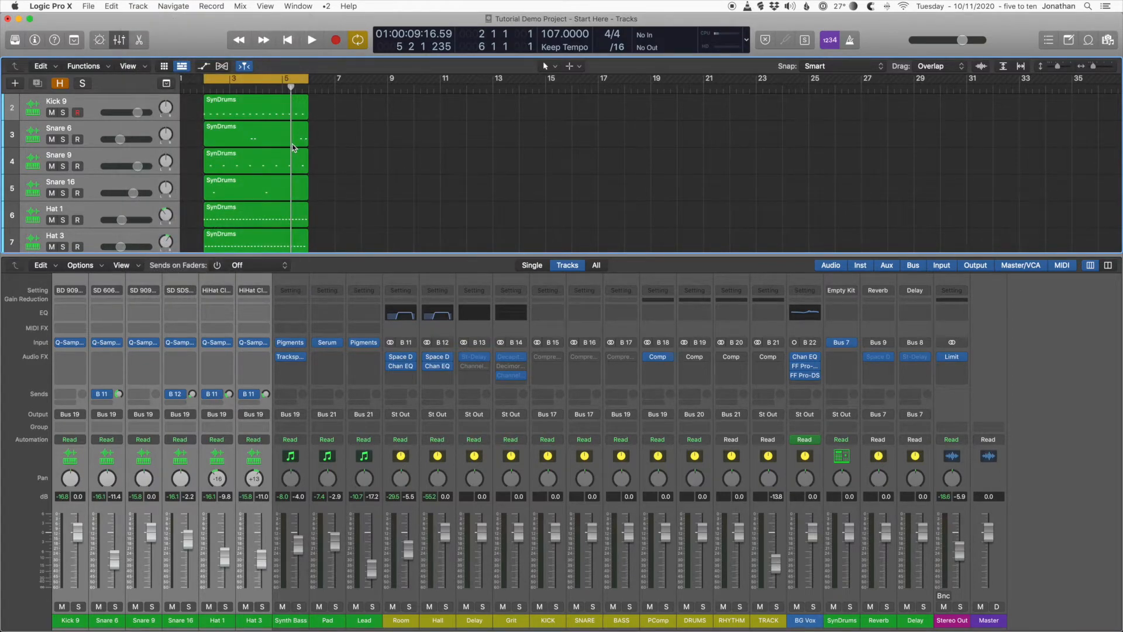
key(x)
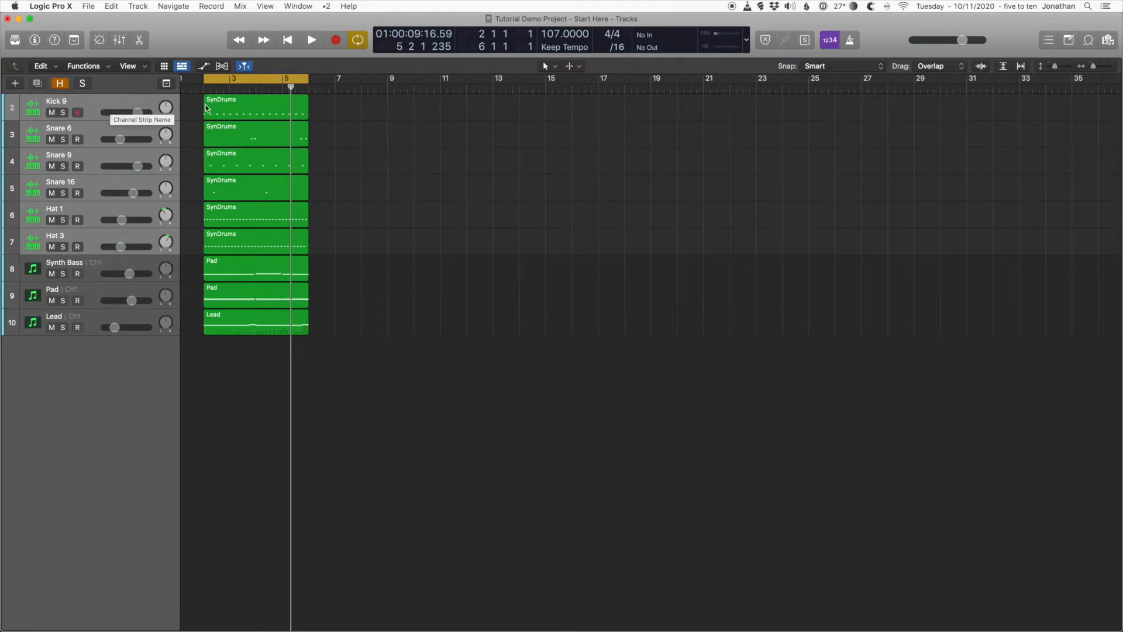
click(205, 87)
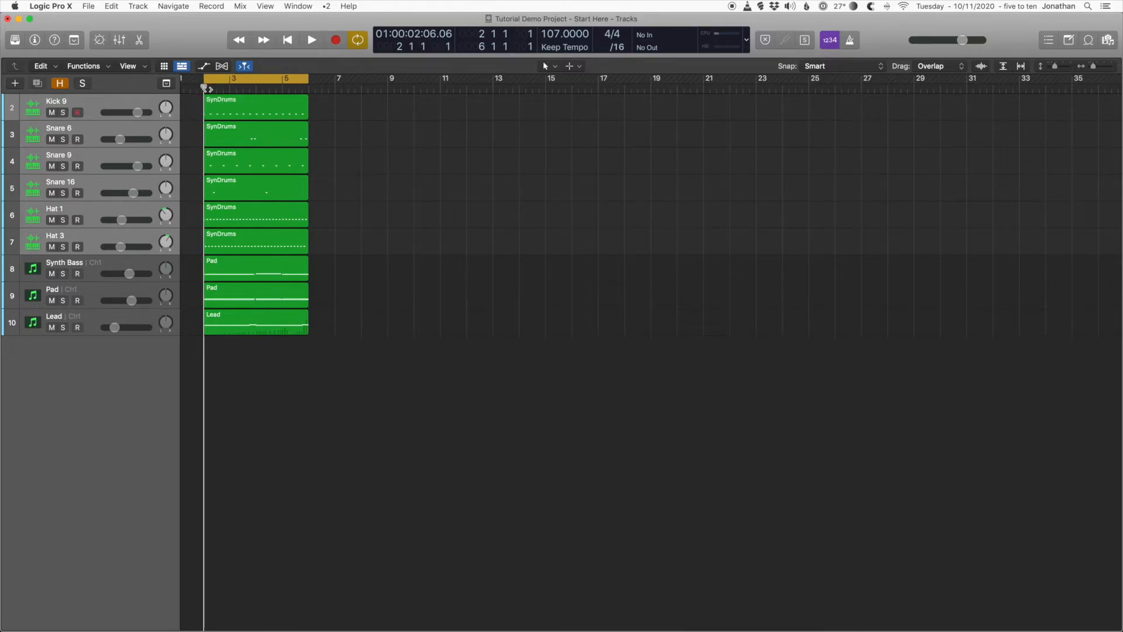
key(space)
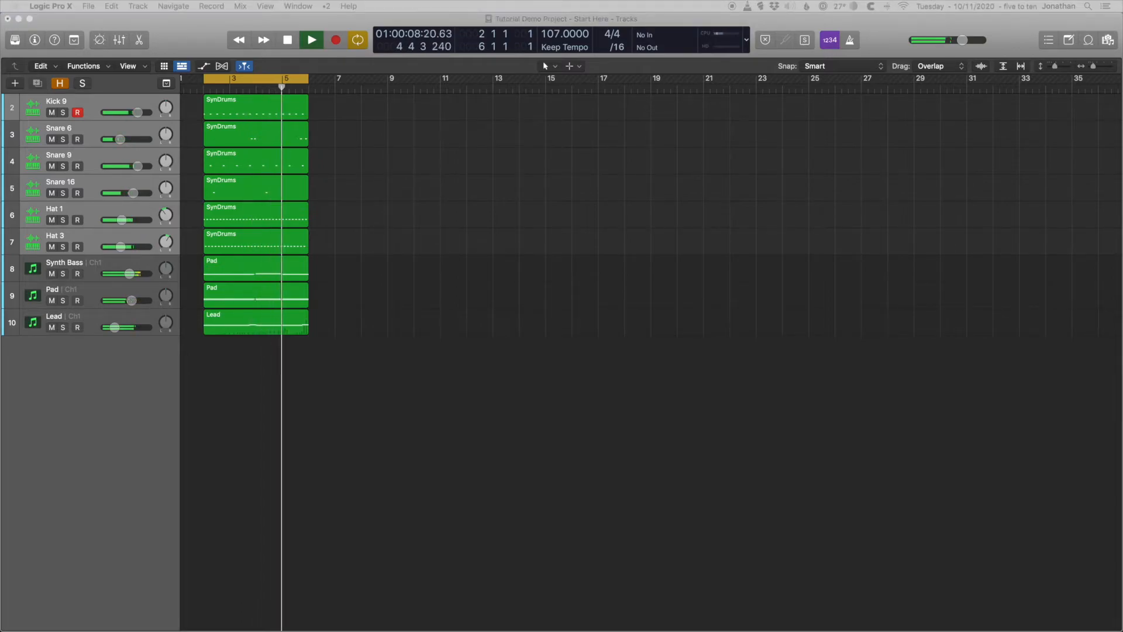
click(307, 412)
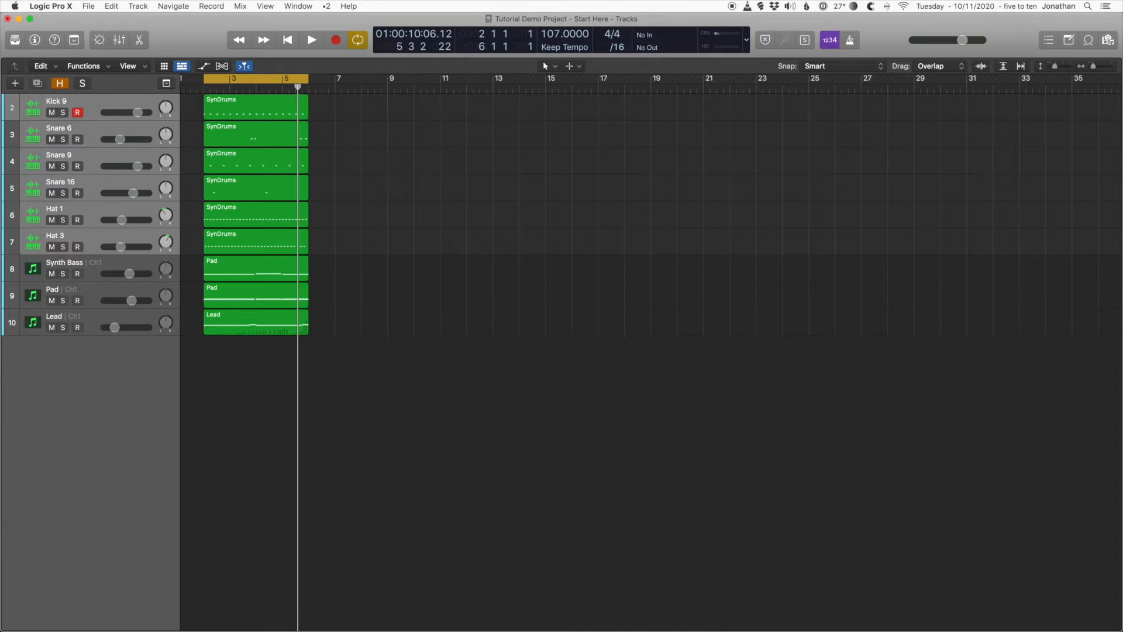
click(92, 159)
right_click(92, 159)
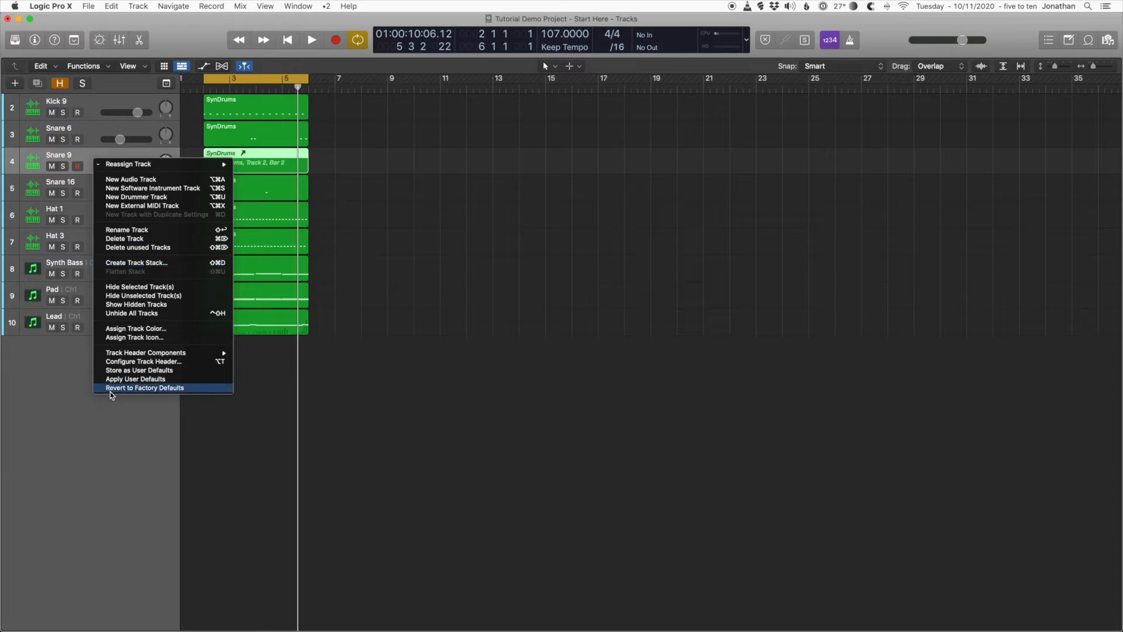
click(113, 469)
key(super+z)
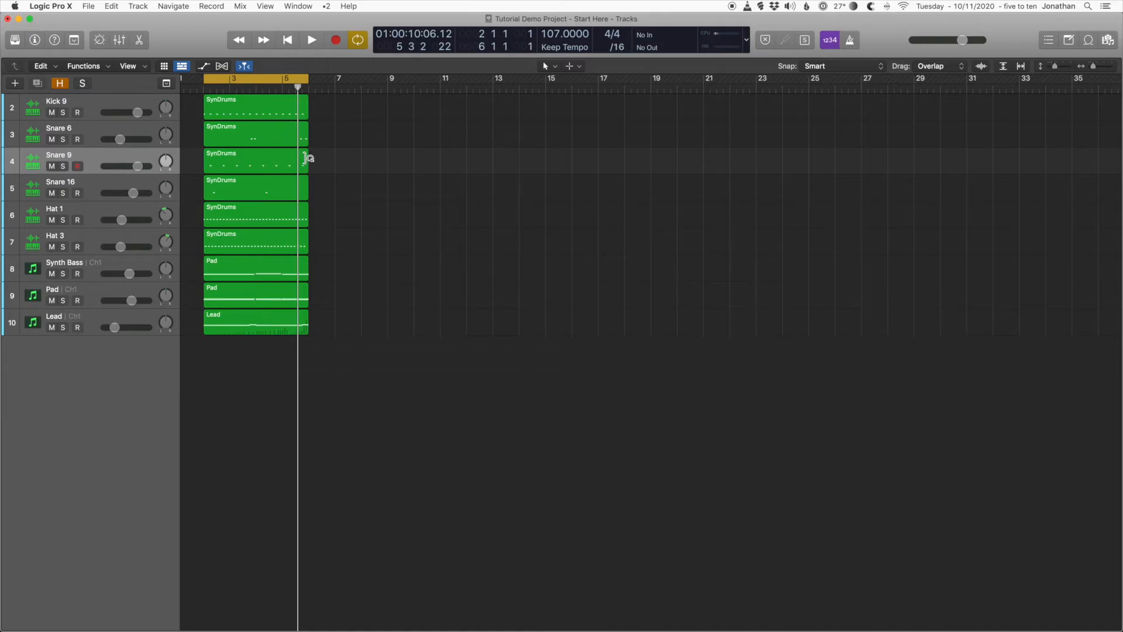
Step: Set up an export of all tracks as audio files to Tutorial Output Folder, with the range limited to the cycle range
click(96, 9)
mouse_move(194, 244)
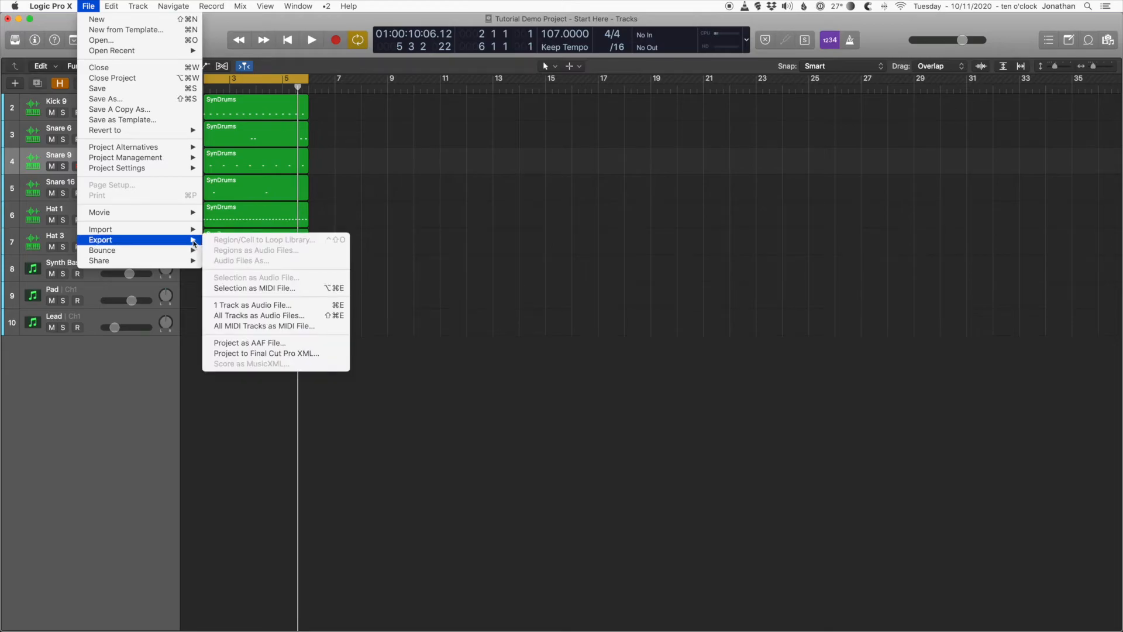
click(259, 316)
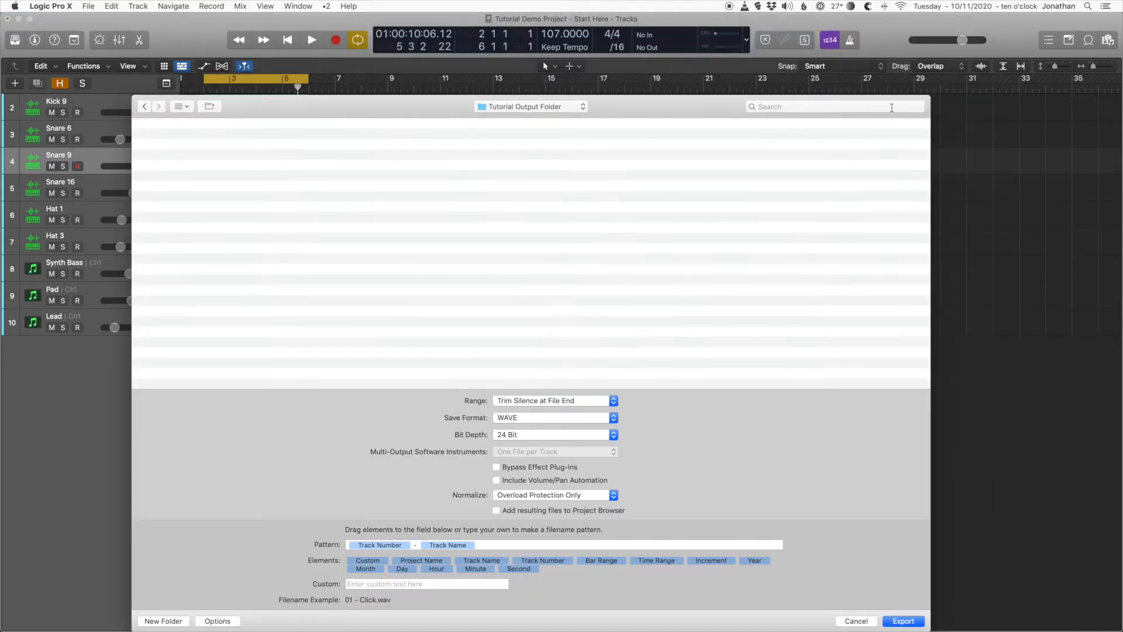
drag(671, 106, 697, 69)
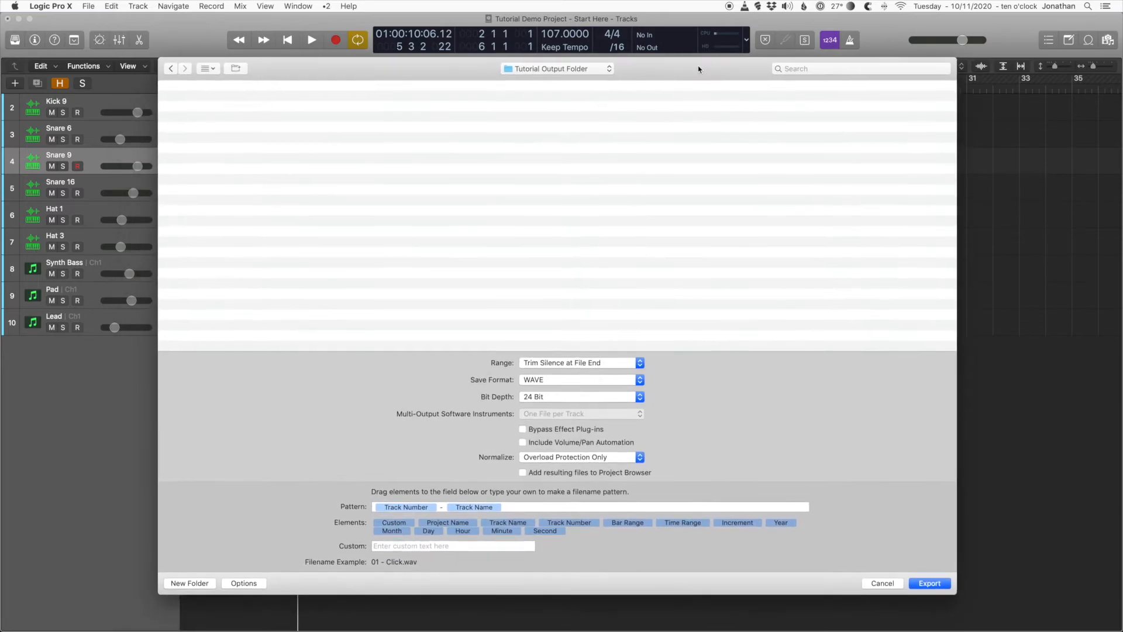
click(556, 363)
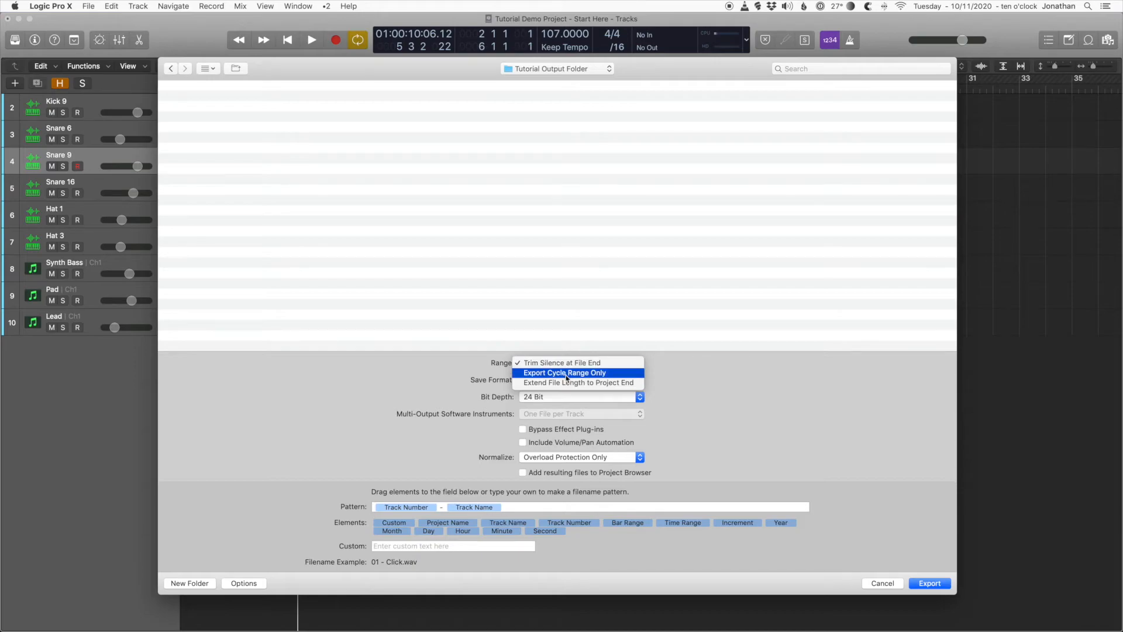
click(575, 375)
mouse_move(660, 69)
mouse_down()
mouse_move(659, 188)
mouse_move(654, 85)
mouse_up()
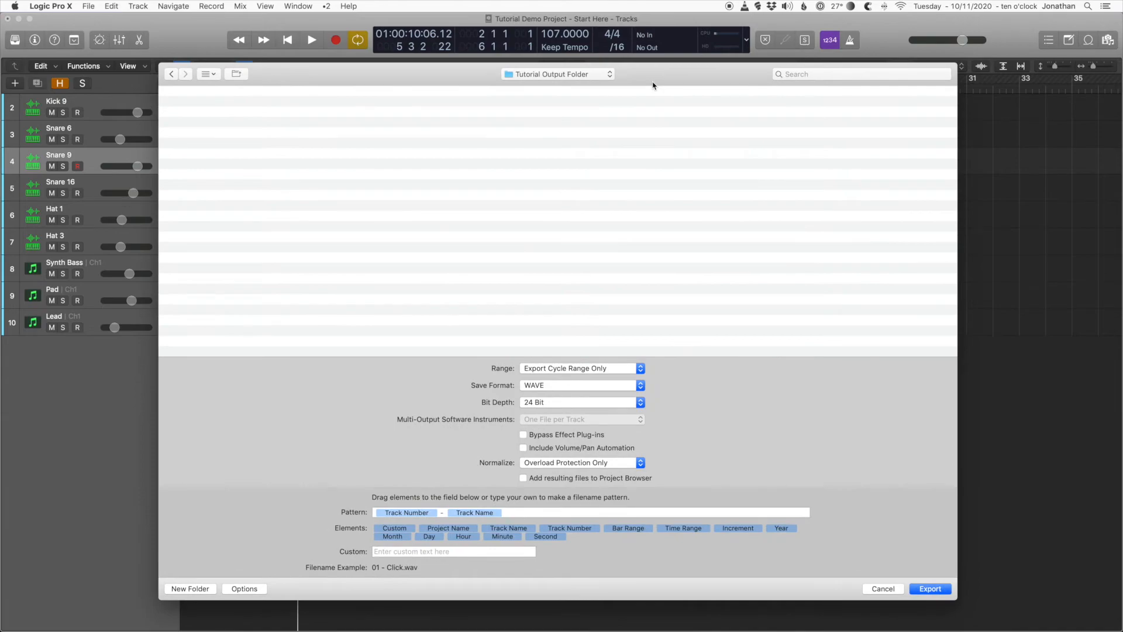
Step: Keep the WAVE format at 24 Bit, set normalizing to Off, and export the track files
click(562, 386)
click(563, 386)
click(565, 406)
click(566, 406)
click(607, 465)
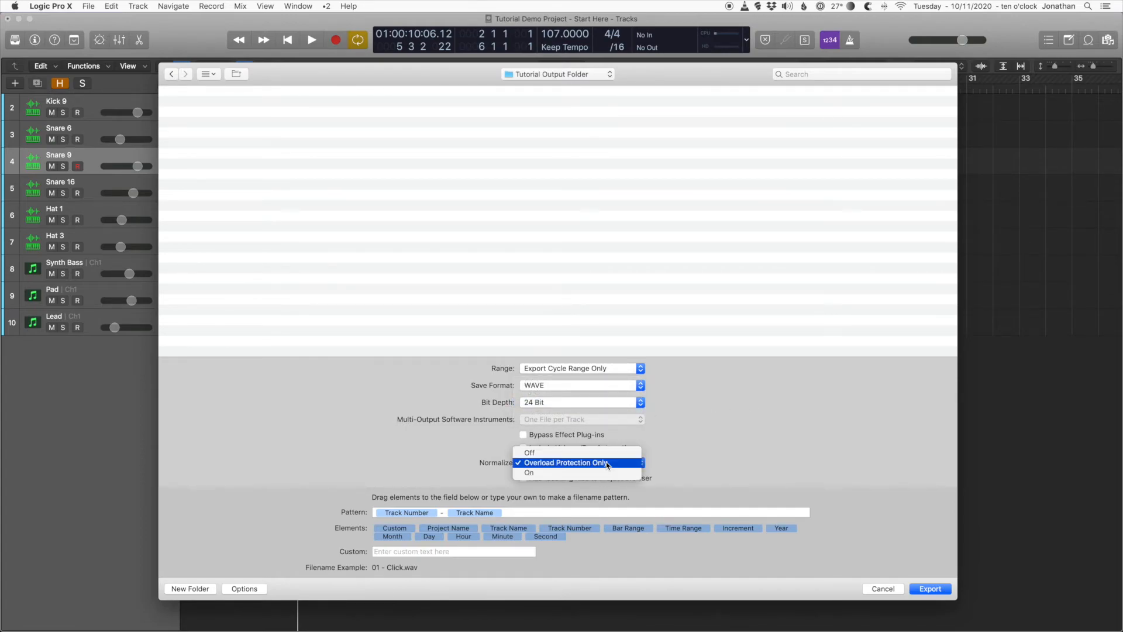
click(593, 463)
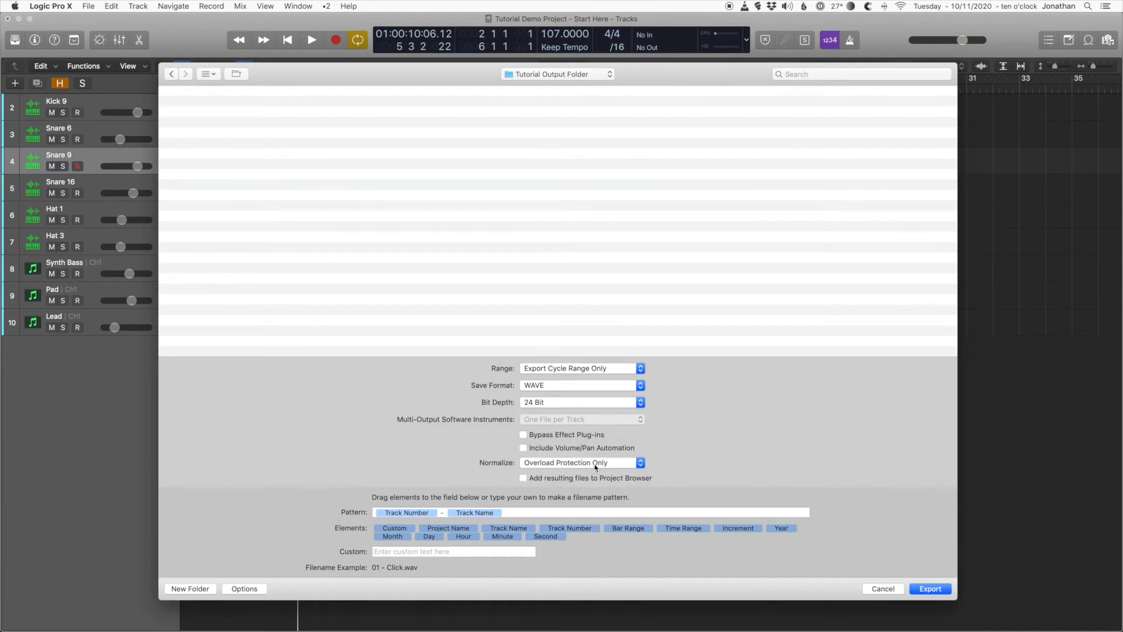
click(597, 465)
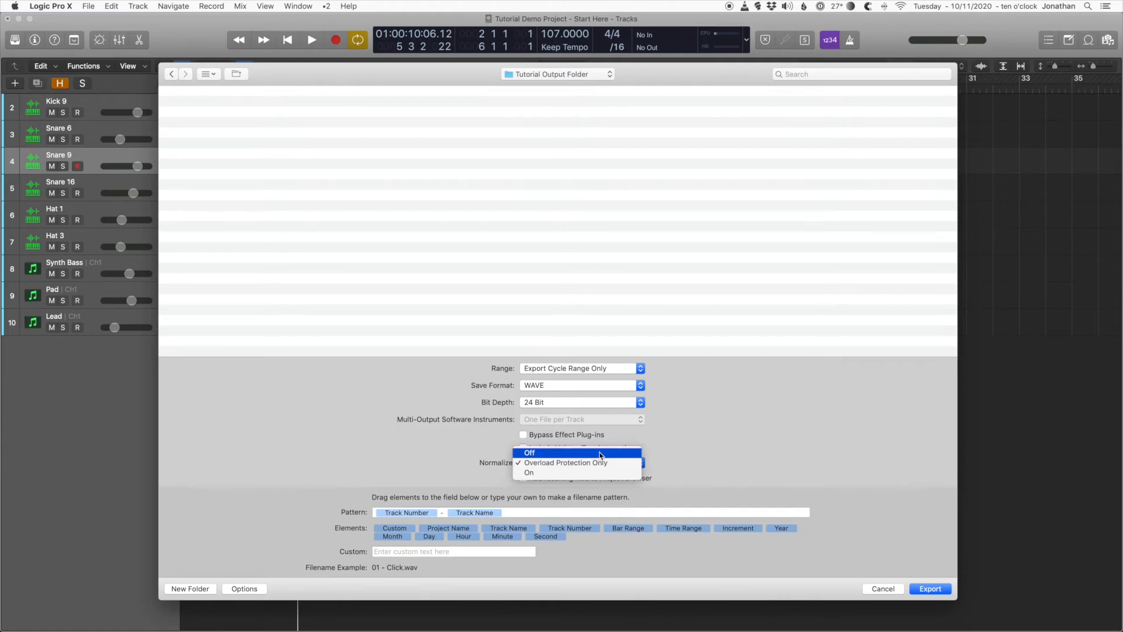
click(602, 454)
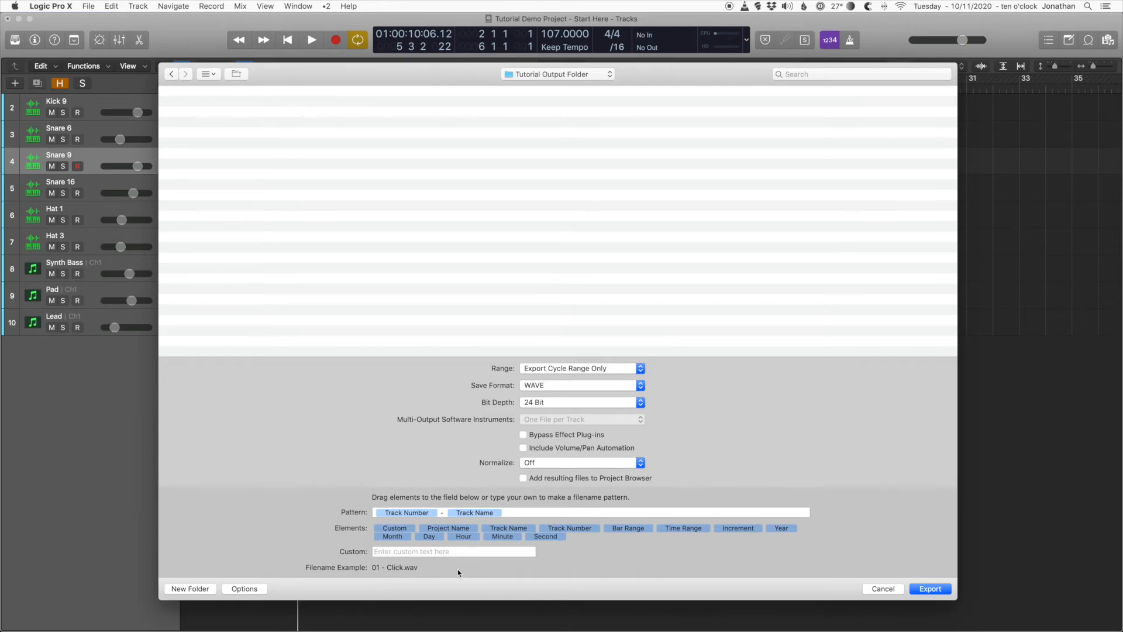
click(929, 588)
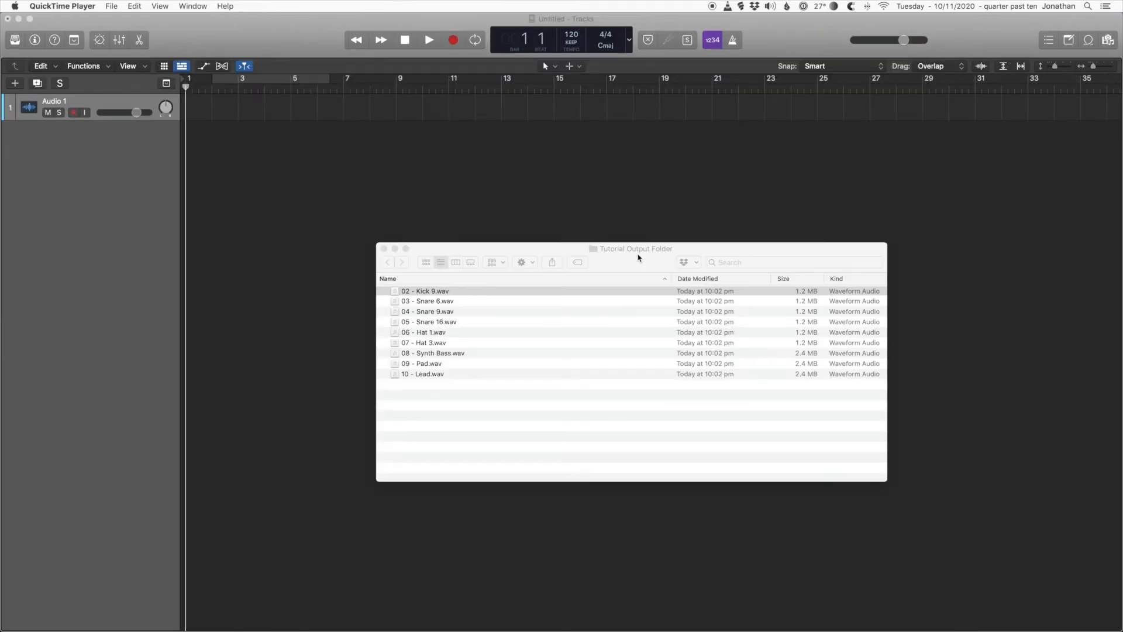
Step: Import all the exported WAV files, 02 - Kick 9 through 10 - Lead, into the untitled project at bar 2 as stems on new tracks
click(638, 257)
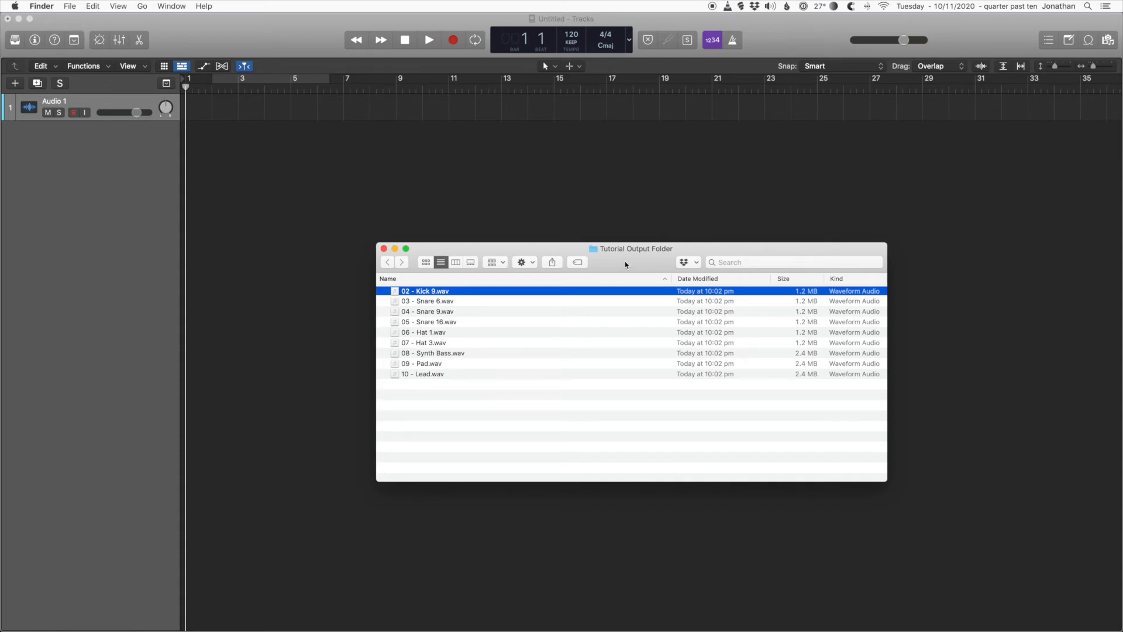
shift+click(440, 374)
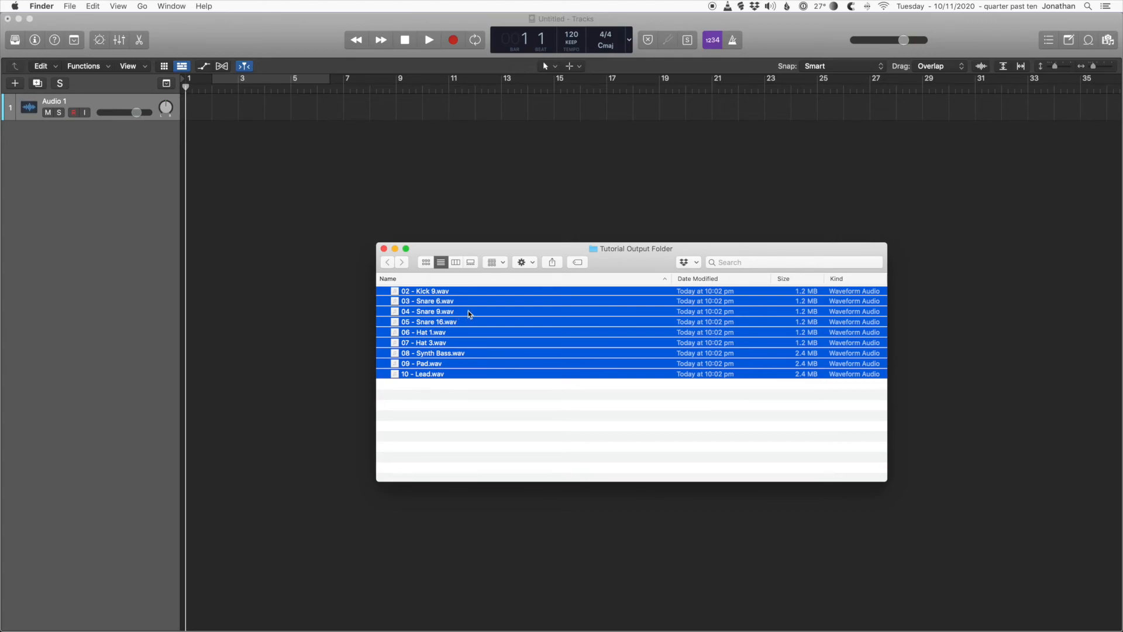
drag(476, 316, 212, 155)
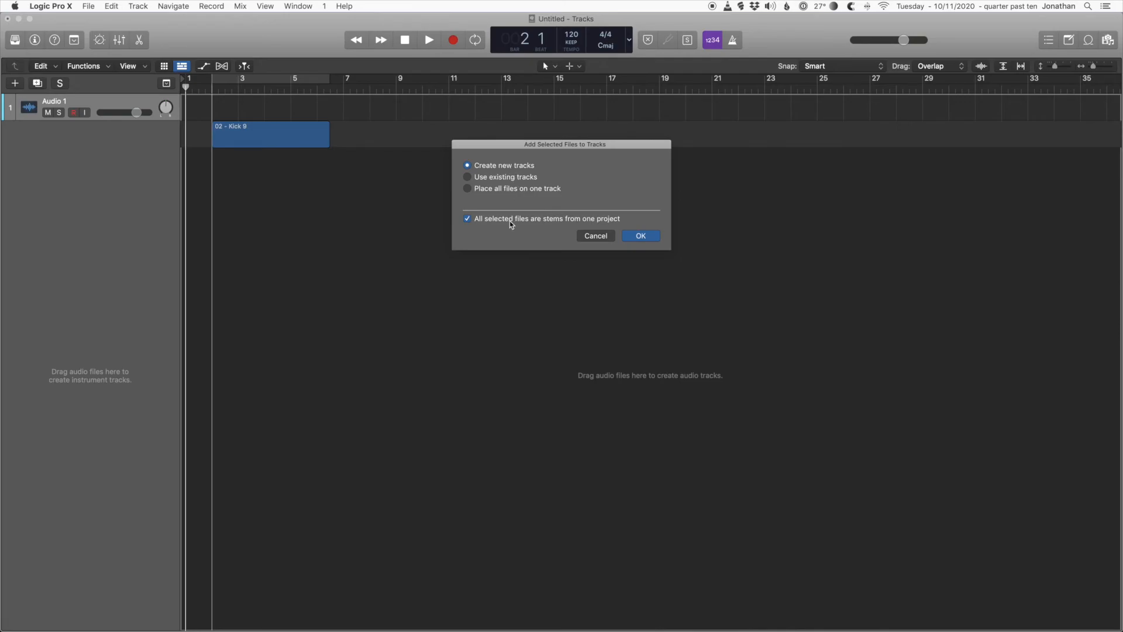
click(643, 237)
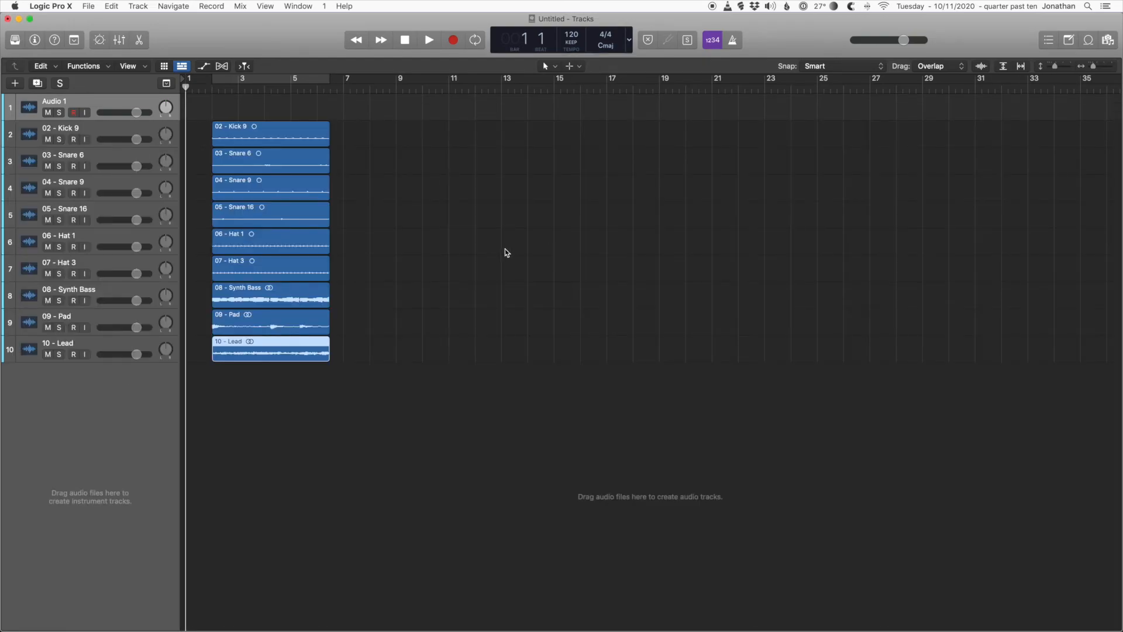
Step: Delete the empty Audio 1 track
click(113, 106)
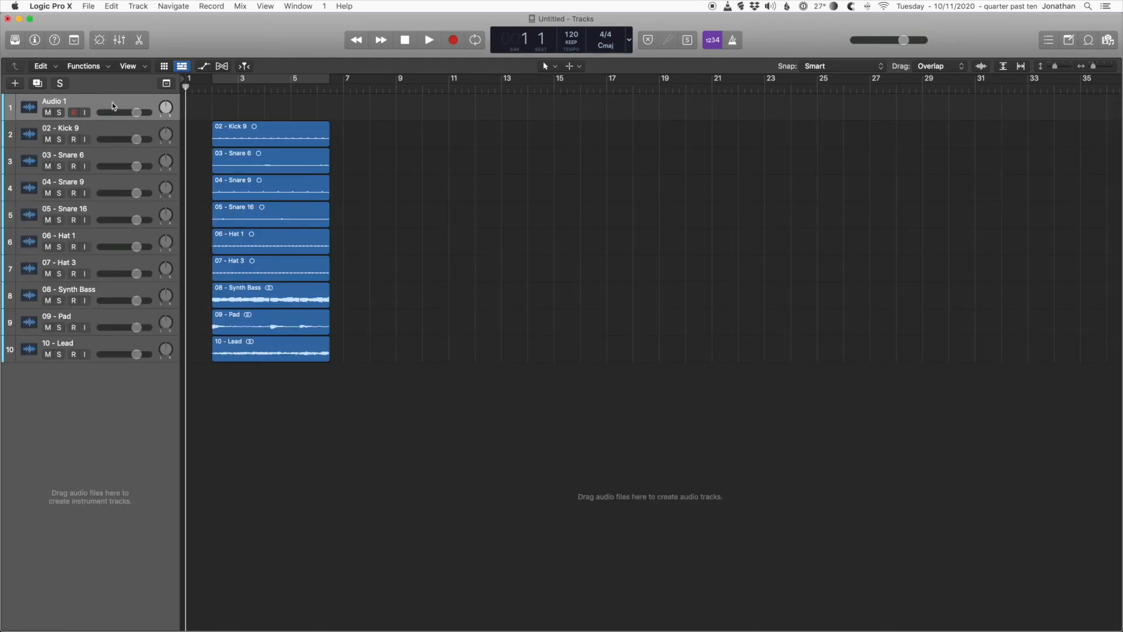
click(141, 6)
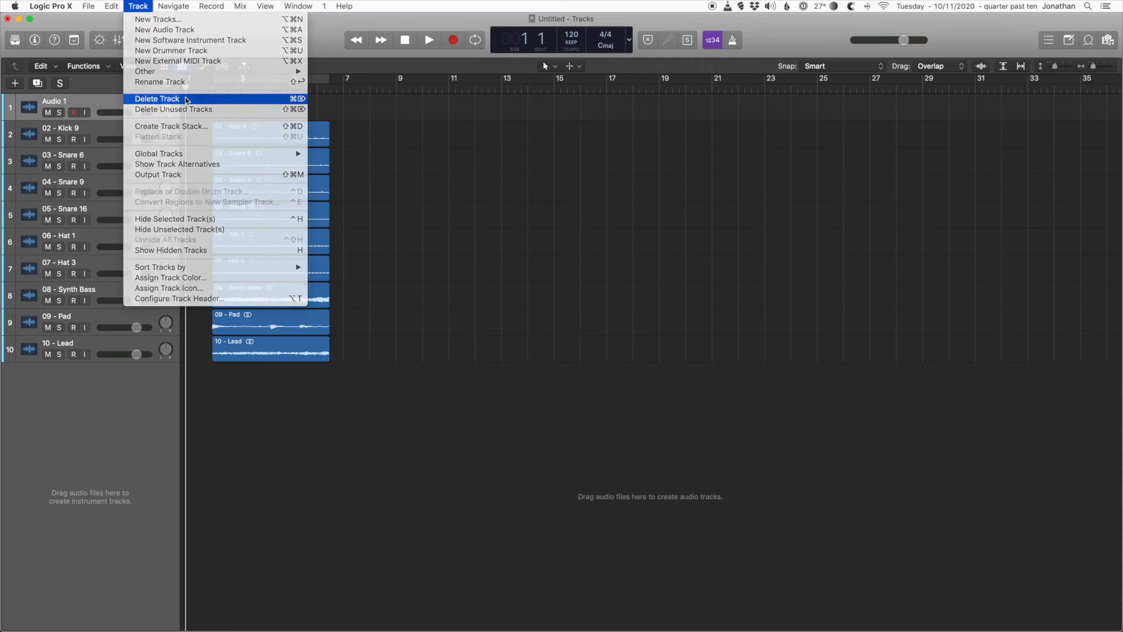
click(155, 98)
Step: Select all the imported audio regions and set the cycle range to their length
click(219, 393)
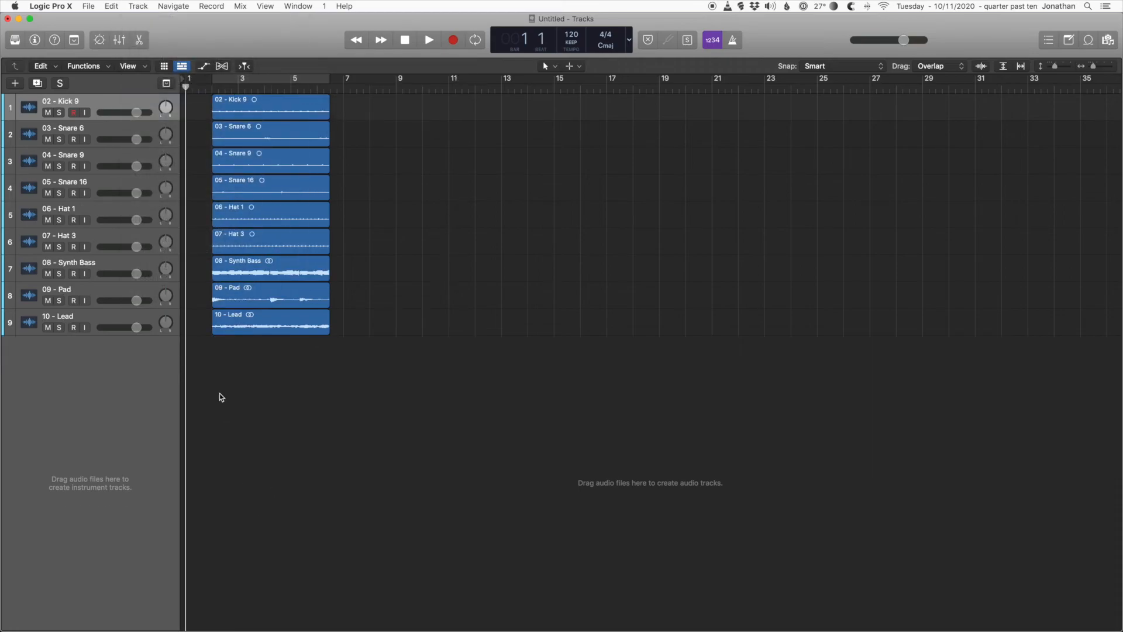
drag(233, 383, 286, 86)
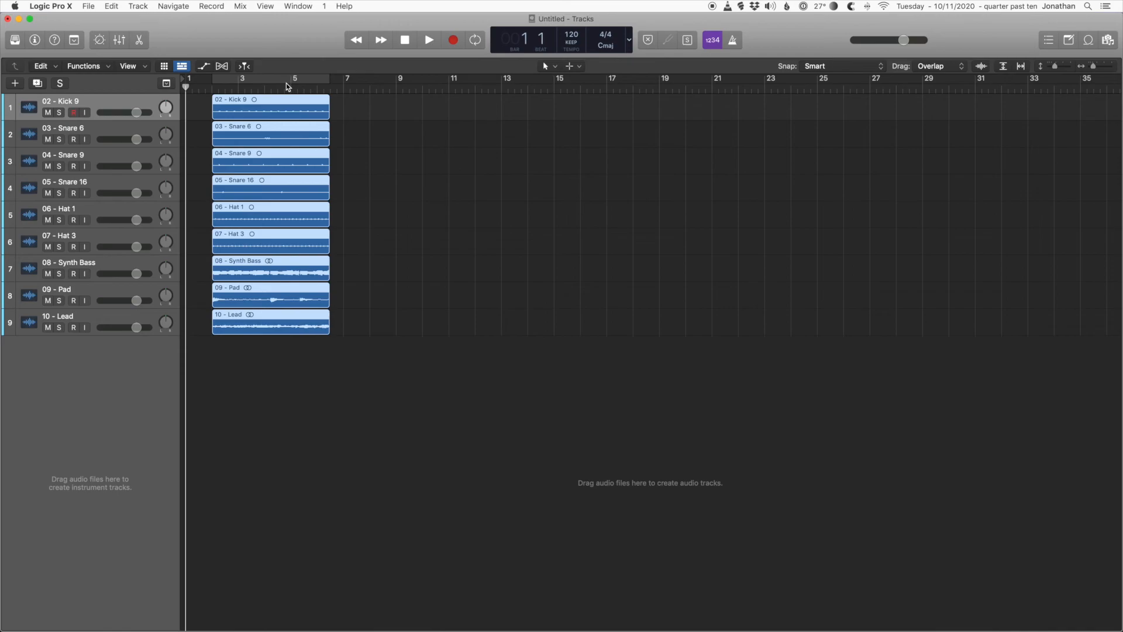
key(super+u)
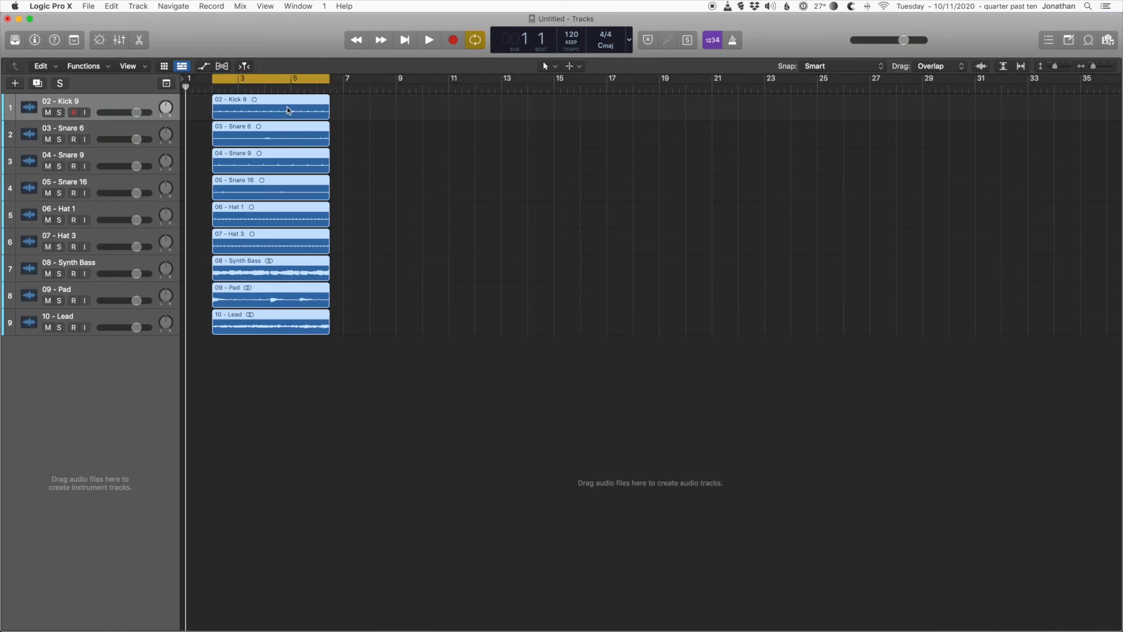
Step: Play the imported stems, listen to Kick 9, Snare 6, Snare 9 and Synth Bass with solo, and clear all solos
key(space)
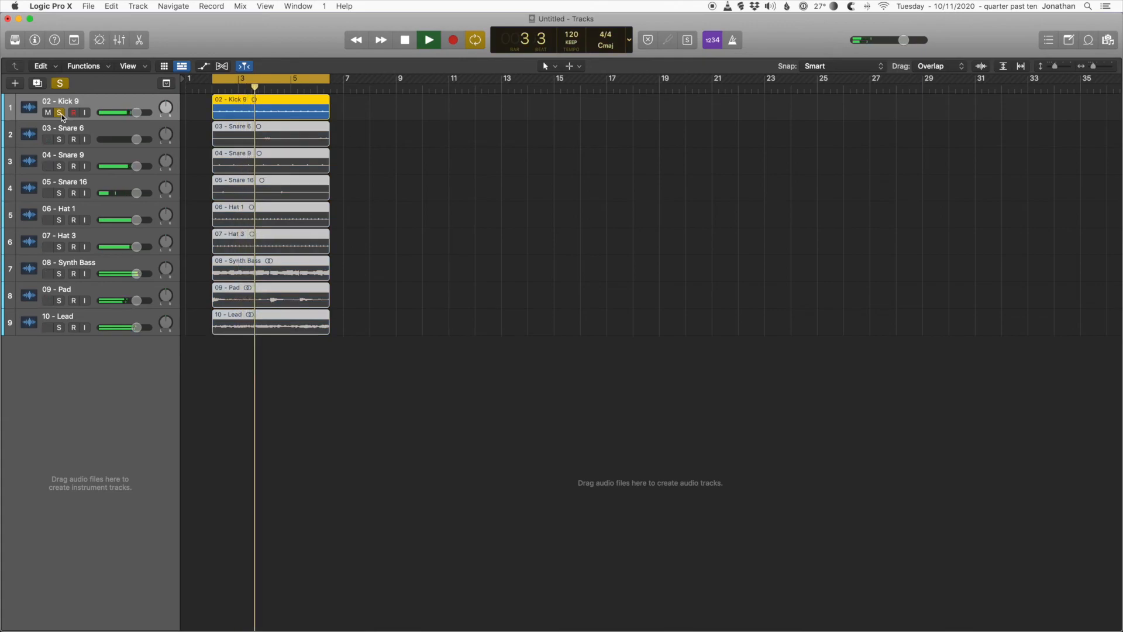
click(59, 139)
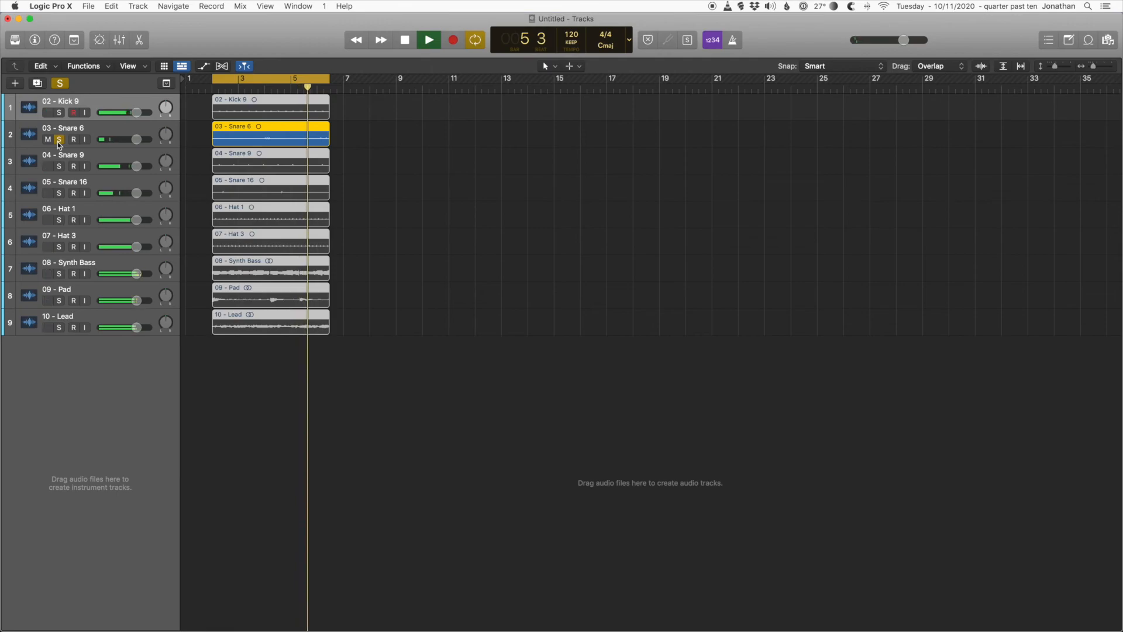
click(60, 166)
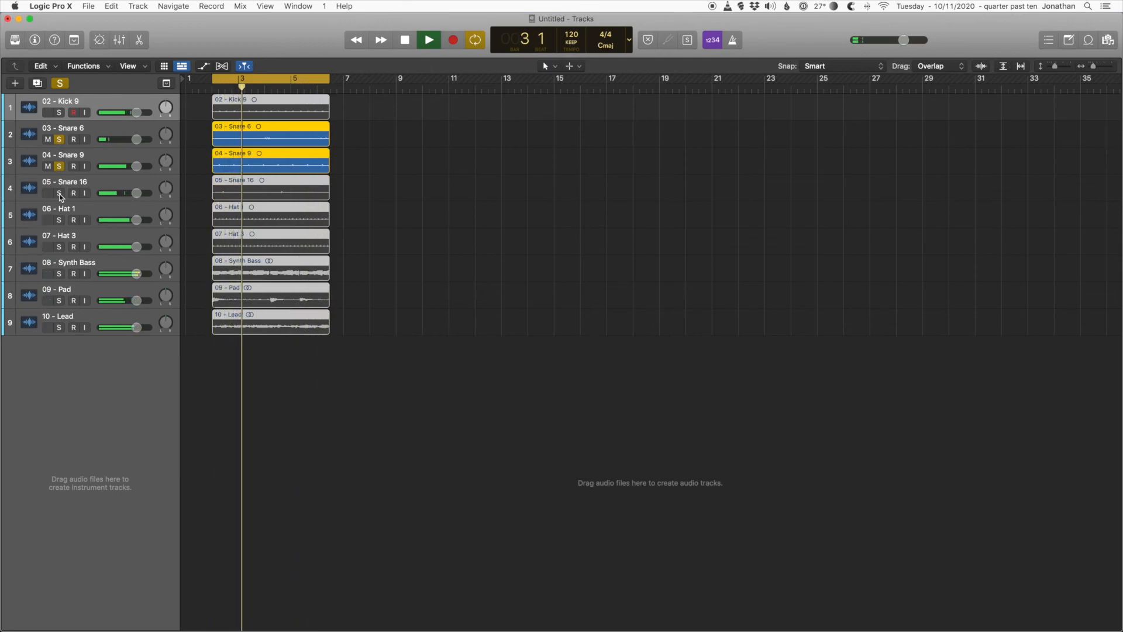
click(59, 273)
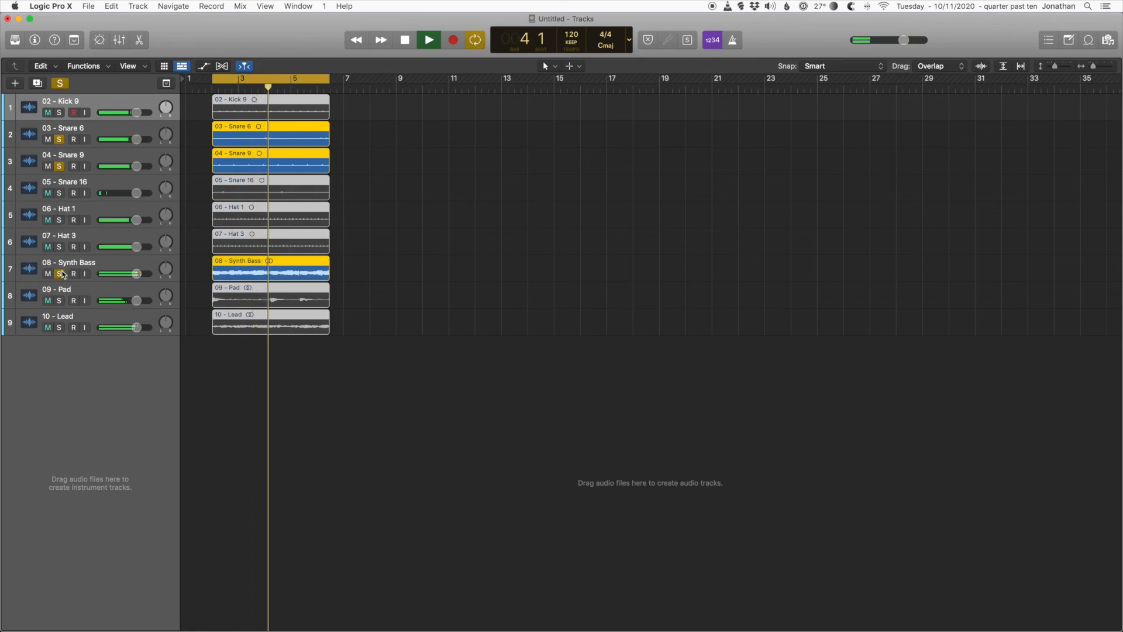
click(62, 84)
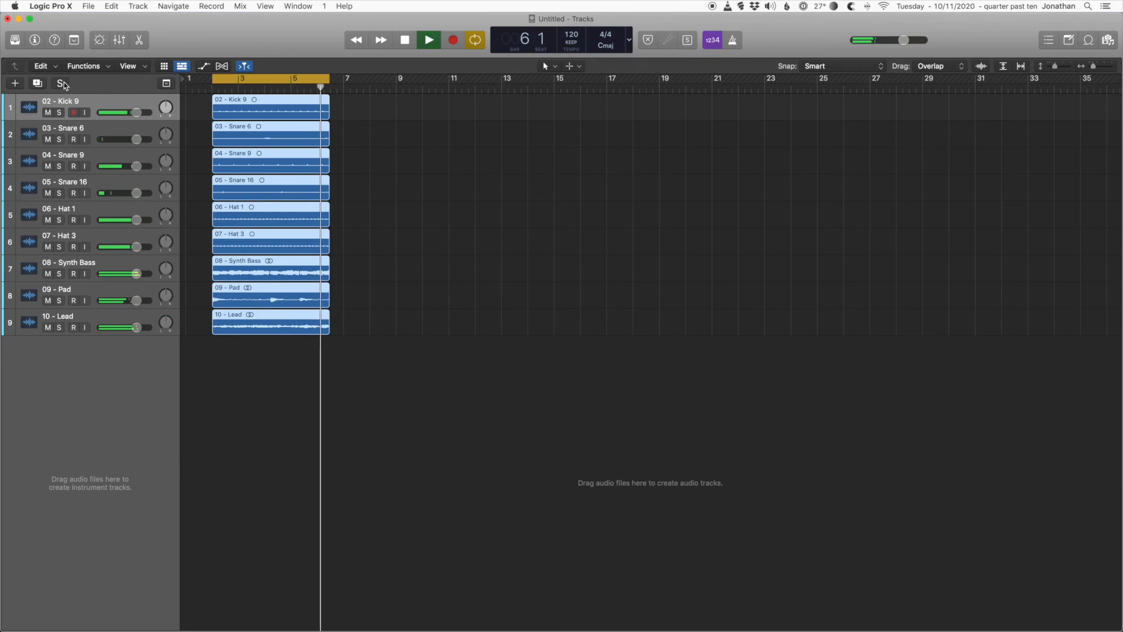